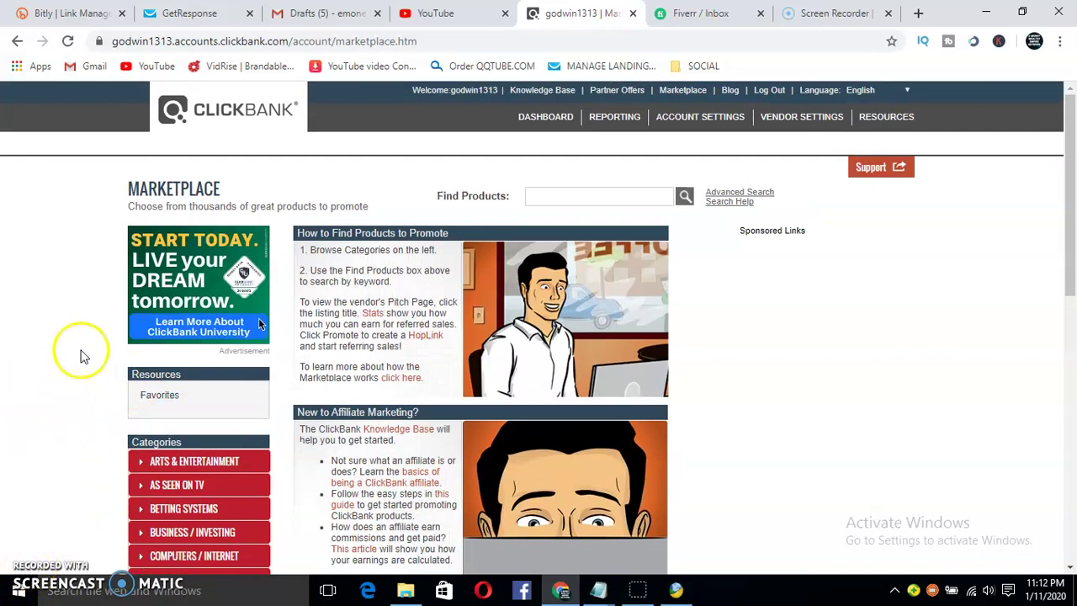
Step: Start a keyword search in the Marketplace, then dismiss the search suggestions
{"action": "left_click", "coordinate": [561, 195]}
{"action": "double_click", "coordinate": [72, 378]}
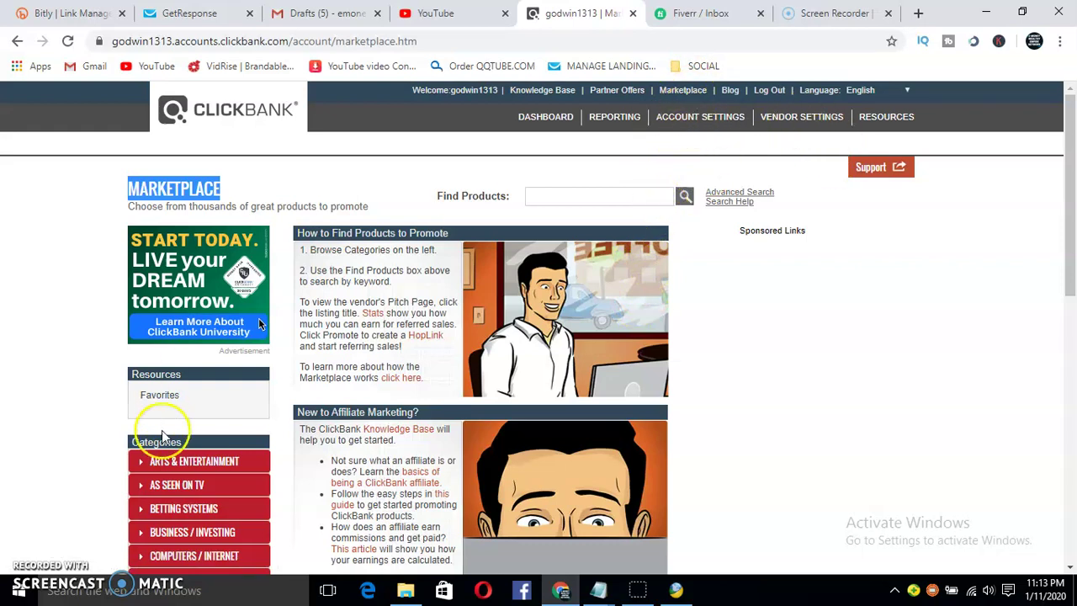
{"action": "scroll", "coordinate": [80, 457], "scroll_direction": "down", "scroll_amount": 2}
{"action": "scroll", "coordinate": [65, 462], "scroll_direction": "up", "scroll_amount": 3}
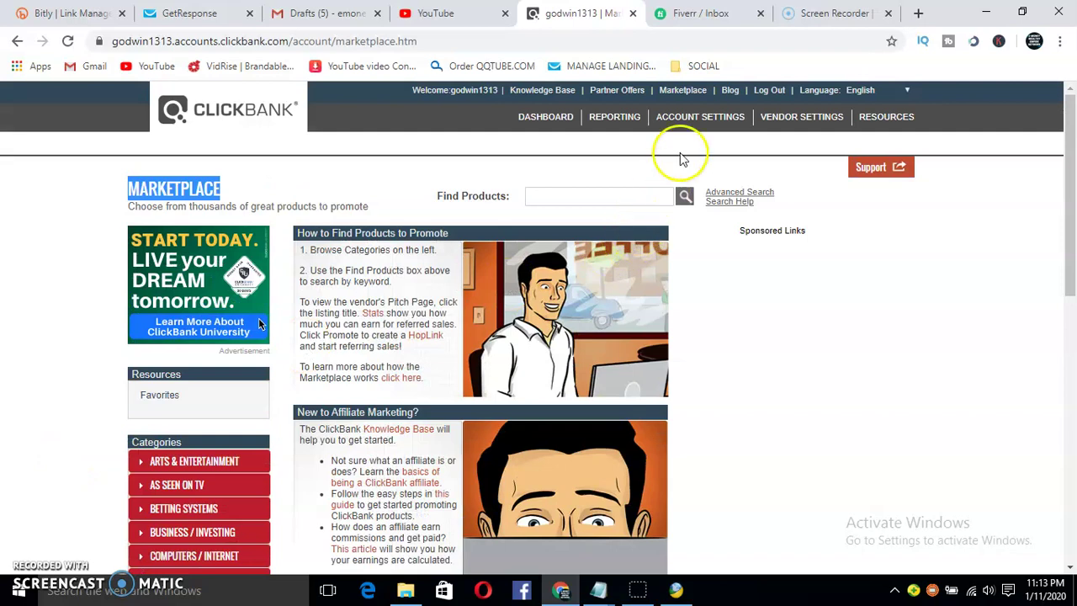
Step: Reload the Marketplace page and close the Screen Recorder tab
{"action": "left_click", "coordinate": [686, 92]}
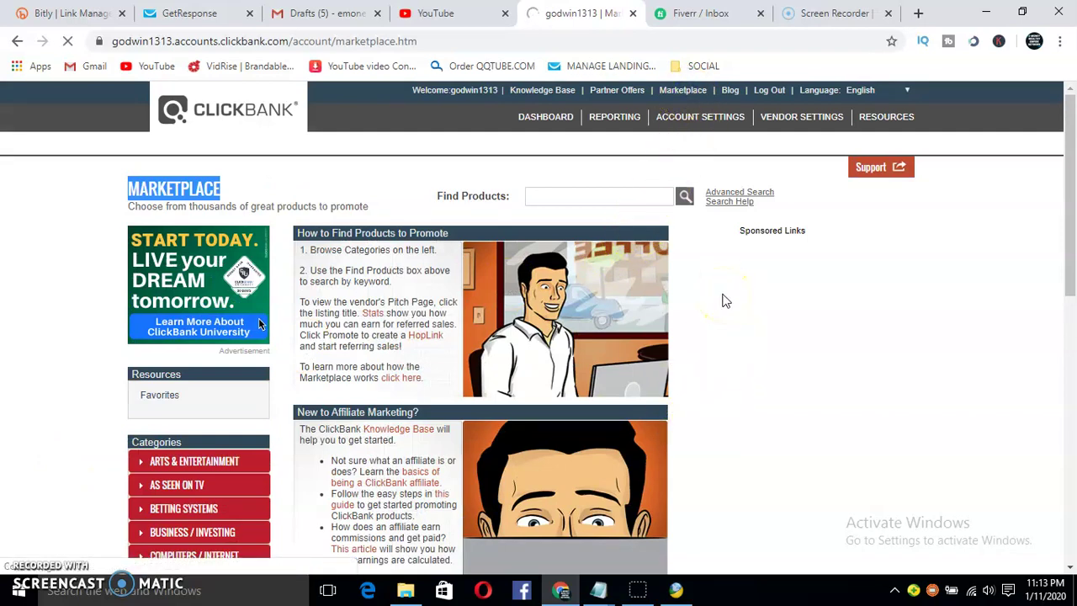
{"action": "left_click", "coordinate": [886, 12]}
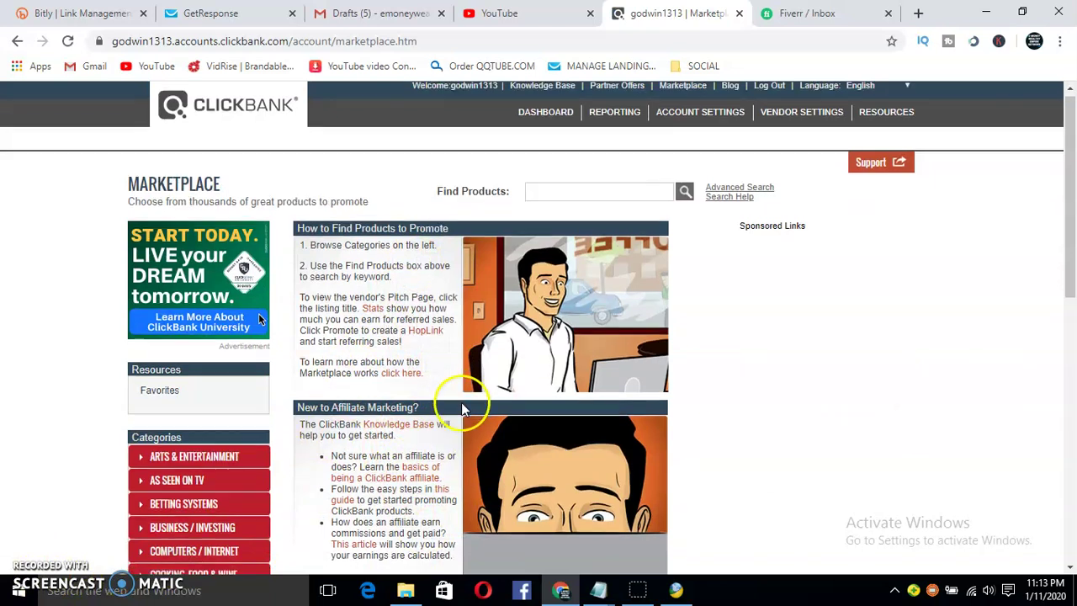
{"action": "scroll", "coordinate": [461, 403], "scroll_direction": "down", "scroll_amount": 2}
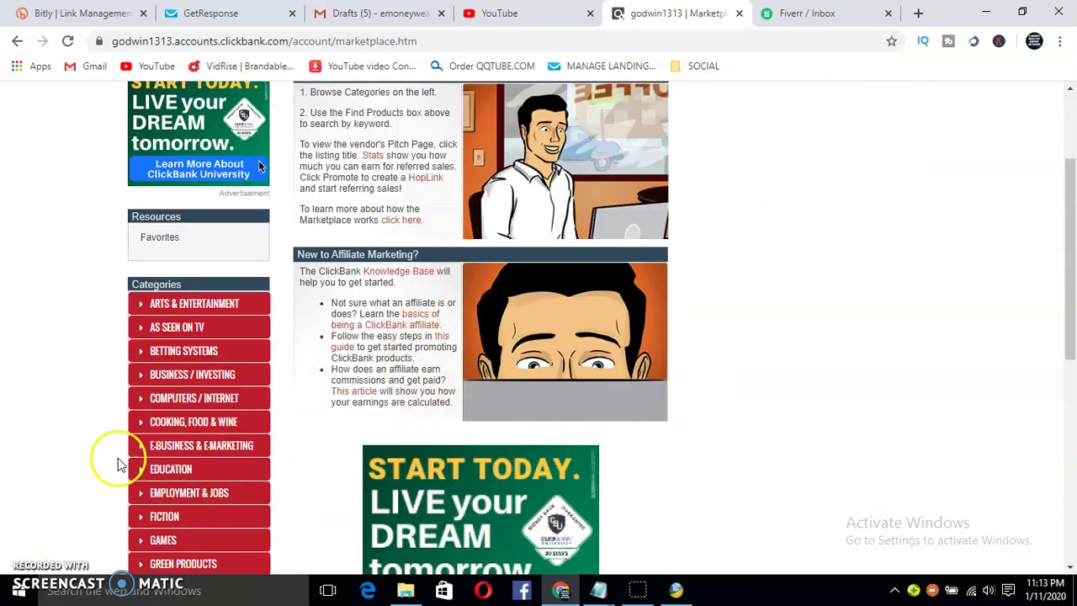
Step: Open E-Business & E-Marketing and highlight CB University's $291.35 average per sale
{"action": "left_click", "coordinate": [181, 455]}
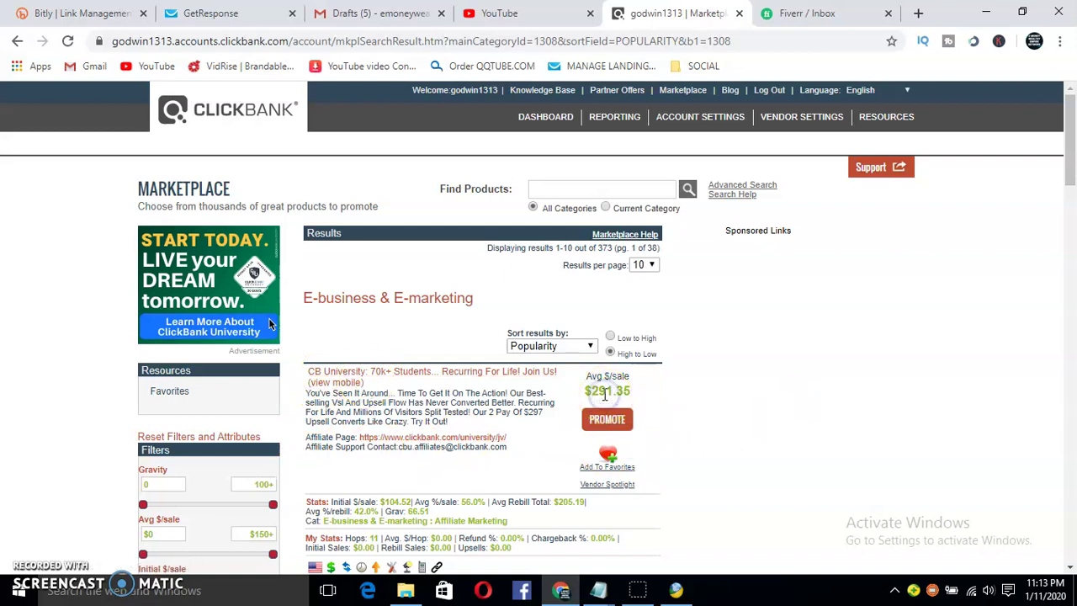
{"action": "left_click_drag", "start_coordinate": [587, 392], "coordinate": [711, 399]}
{"action": "left_click", "coordinate": [712, 397]}
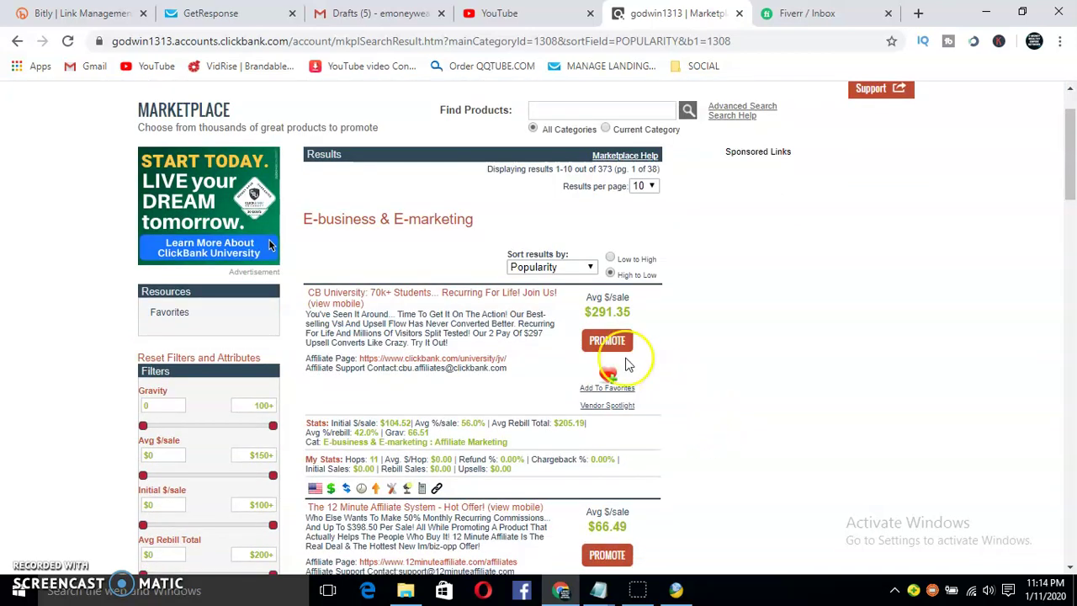
Step: Sort results by Gravity and highlight The 12 Minute Affiliate System's 183.38 gravity score
{"action": "left_click", "coordinate": [573, 268]}
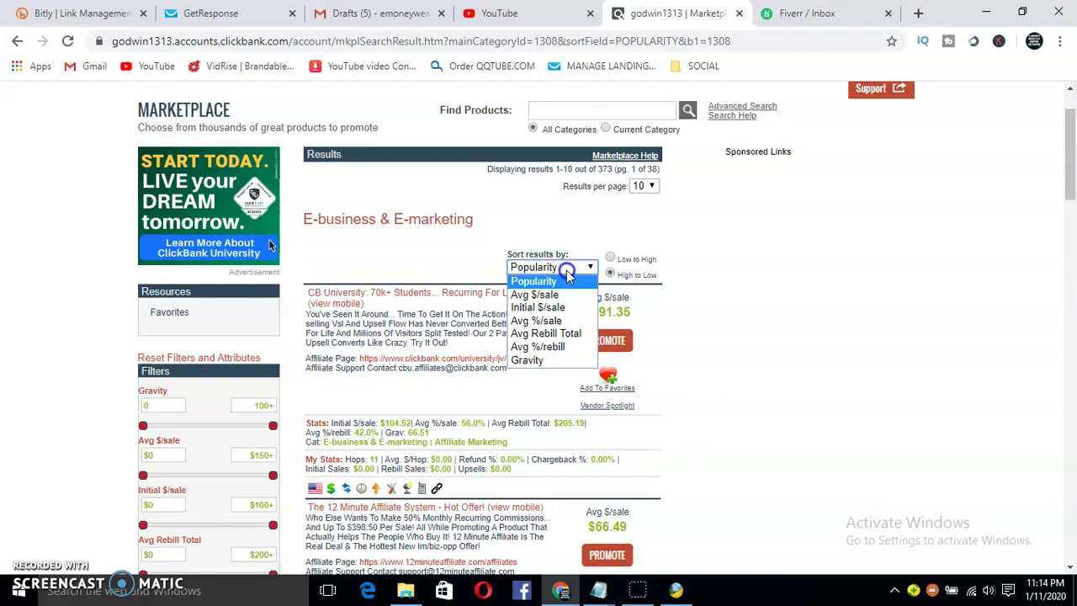
{"action": "left_click", "coordinate": [529, 360]}
{"action": "left_click", "coordinate": [511, 330]}
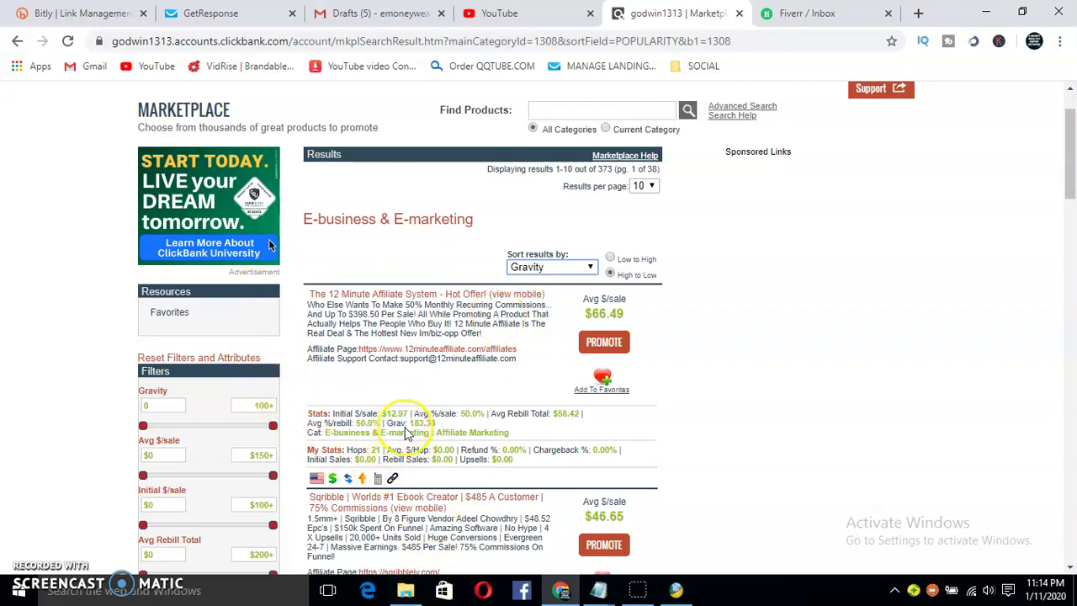
{"action": "left_click_drag", "start_coordinate": [411, 423], "coordinate": [455, 430]}
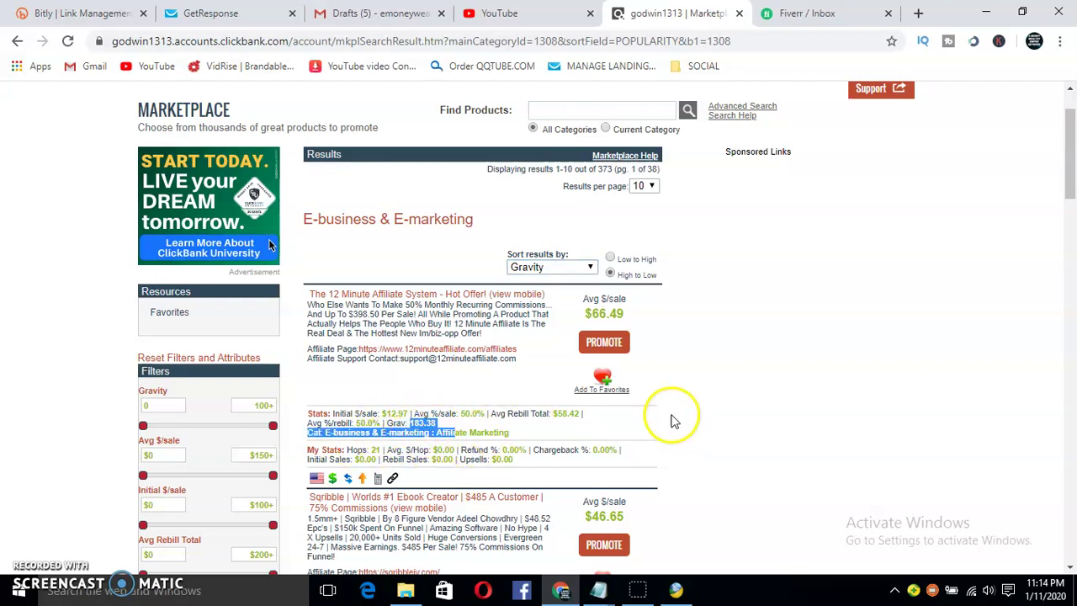
{"action": "left_click", "coordinate": [671, 419]}
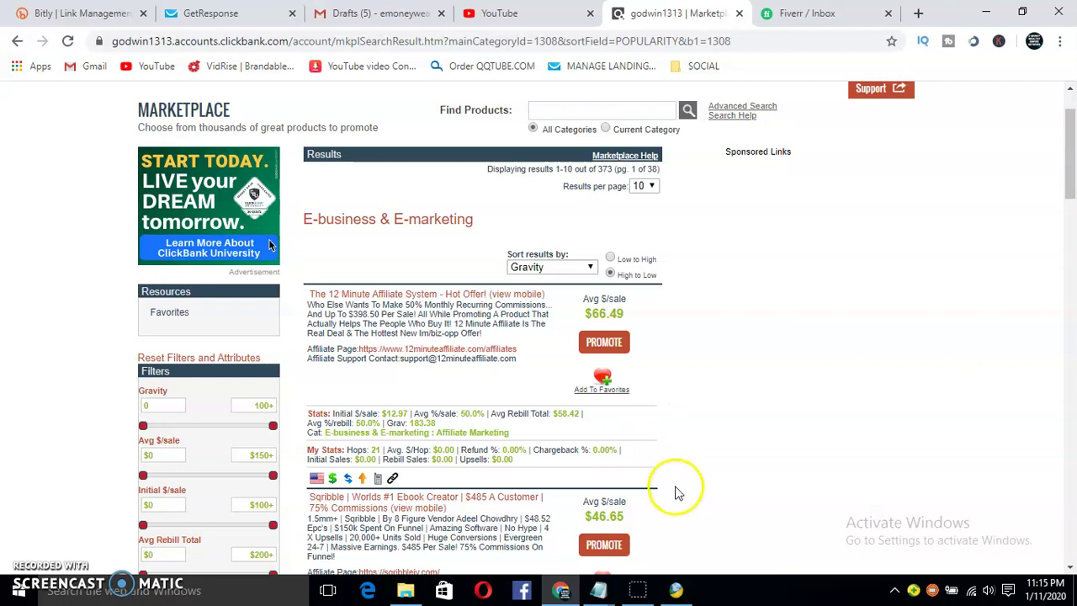
{"action": "scroll", "coordinate": [818, 460], "scroll_direction": "down", "scroll_amount": 1}
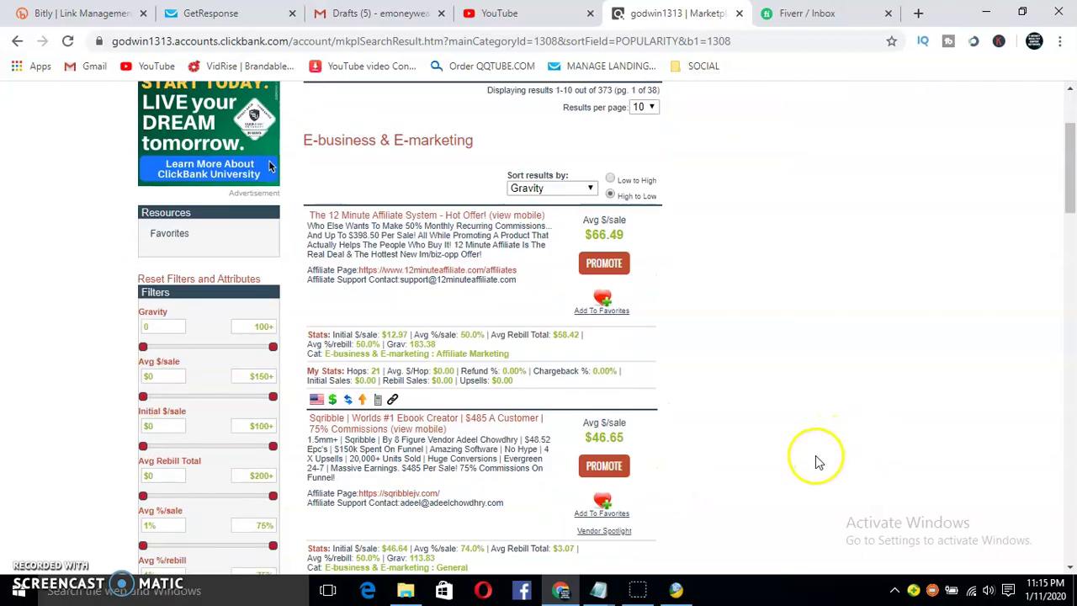
Step: Open 12 Minute Affiliate's Affiliate Page in a new tab, browse it, then return to ClickBank
{"action": "right_click", "coordinate": [444, 271]}
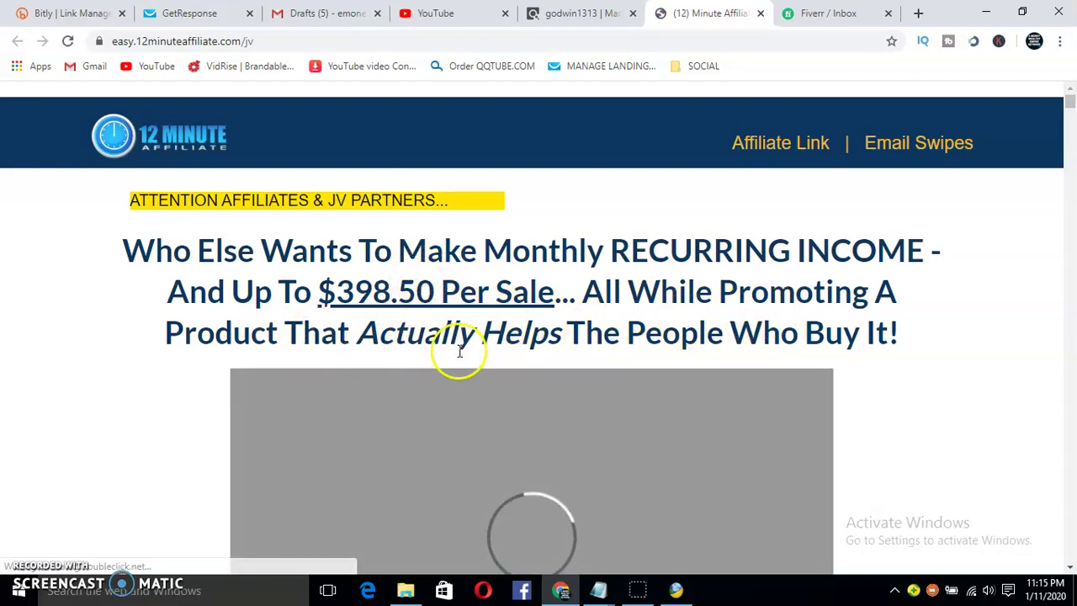
{"action": "scroll", "coordinate": [518, 369], "scroll_direction": "down", "scroll_amount": 2}
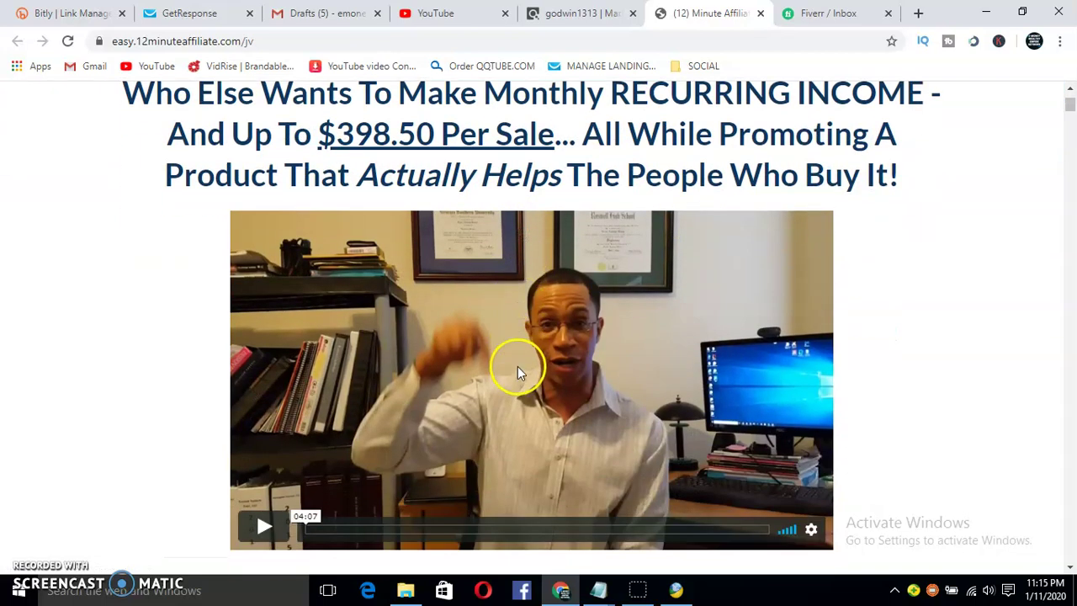
{"action": "scroll", "coordinate": [379, 412], "scroll_direction": "down", "scroll_amount": 2}
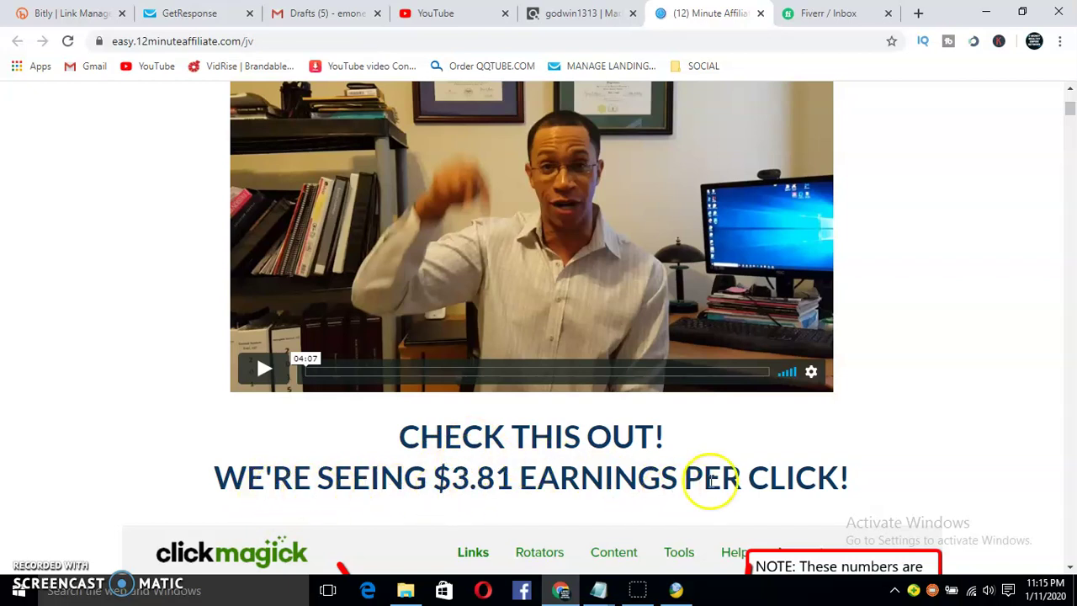
{"action": "scroll", "coordinate": [703, 473], "scroll_direction": "up", "scroll_amount": 3}
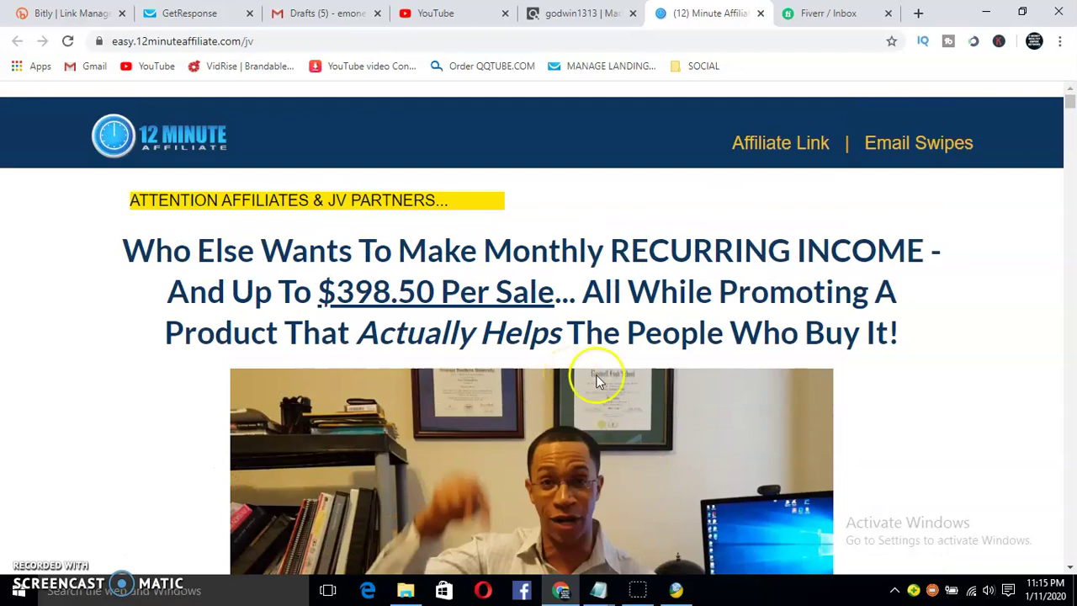
{"action": "scroll", "coordinate": [597, 381], "scroll_direction": "down", "scroll_amount": 7}
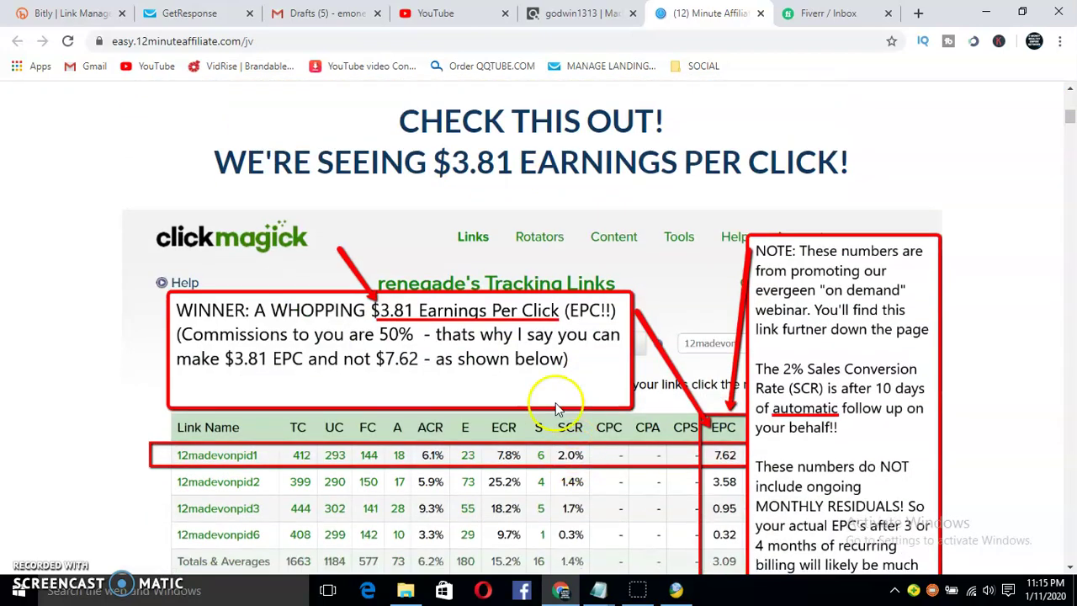
{"action": "scroll", "coordinate": [690, 452], "scroll_direction": "up", "scroll_amount": 1}
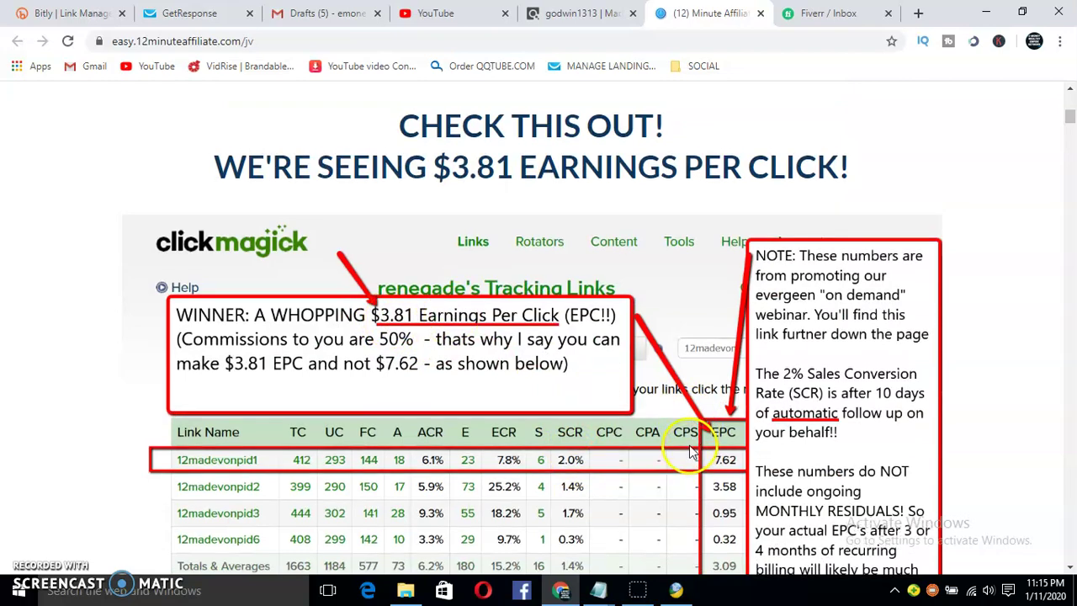
{"action": "scroll", "coordinate": [690, 448], "scroll_direction": "up", "scroll_amount": 6}
{"action": "scroll", "coordinate": [656, 449], "scroll_direction": "down", "scroll_amount": 2}
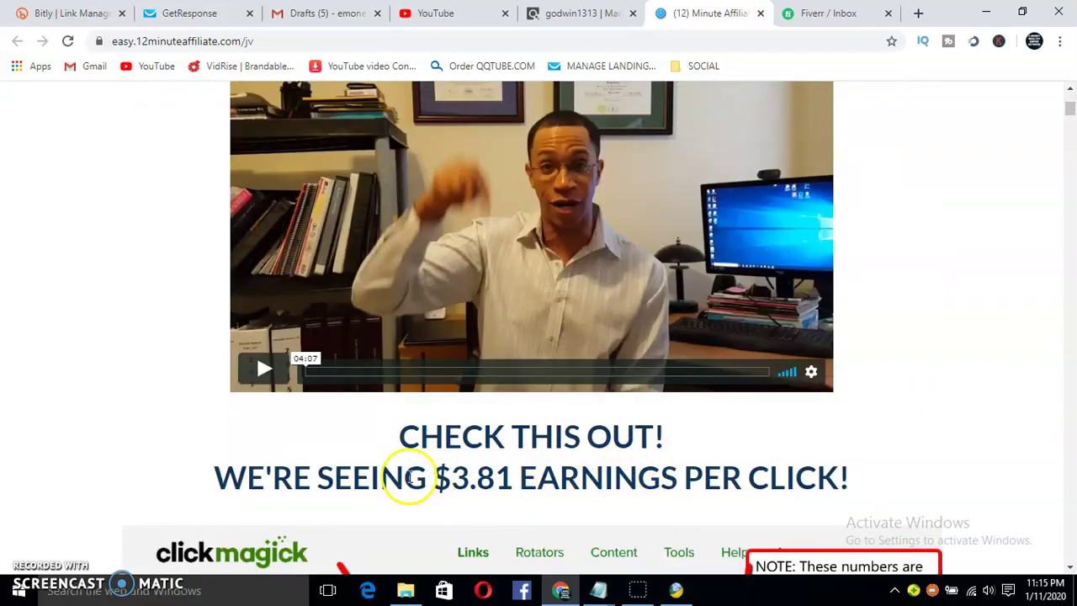
{"action": "scroll", "coordinate": [560, 473], "scroll_direction": "up", "scroll_amount": 4}
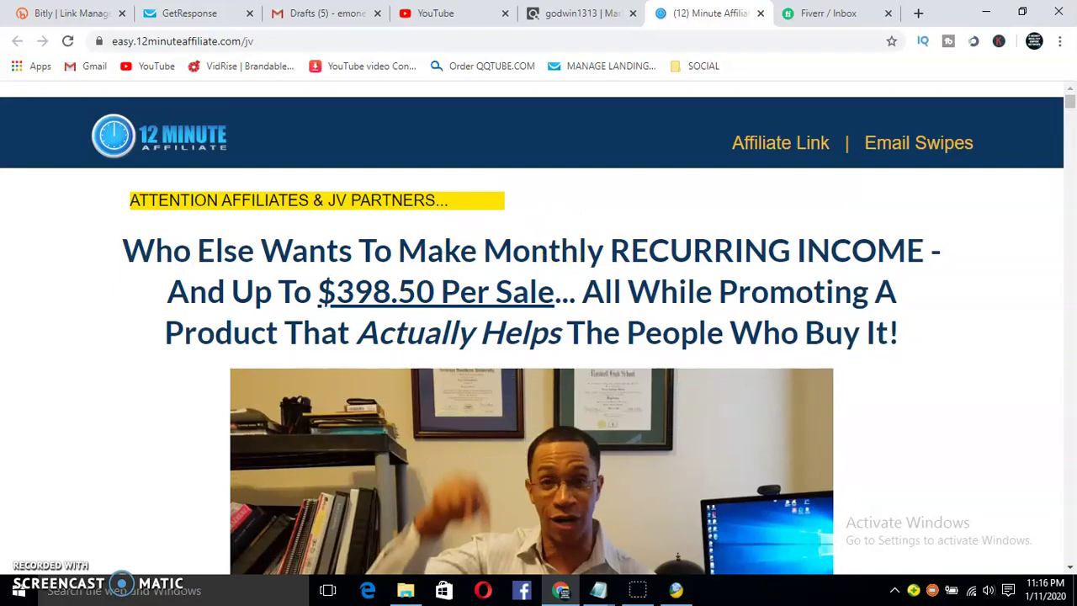
{"action": "left_click", "coordinate": [539, 14]}
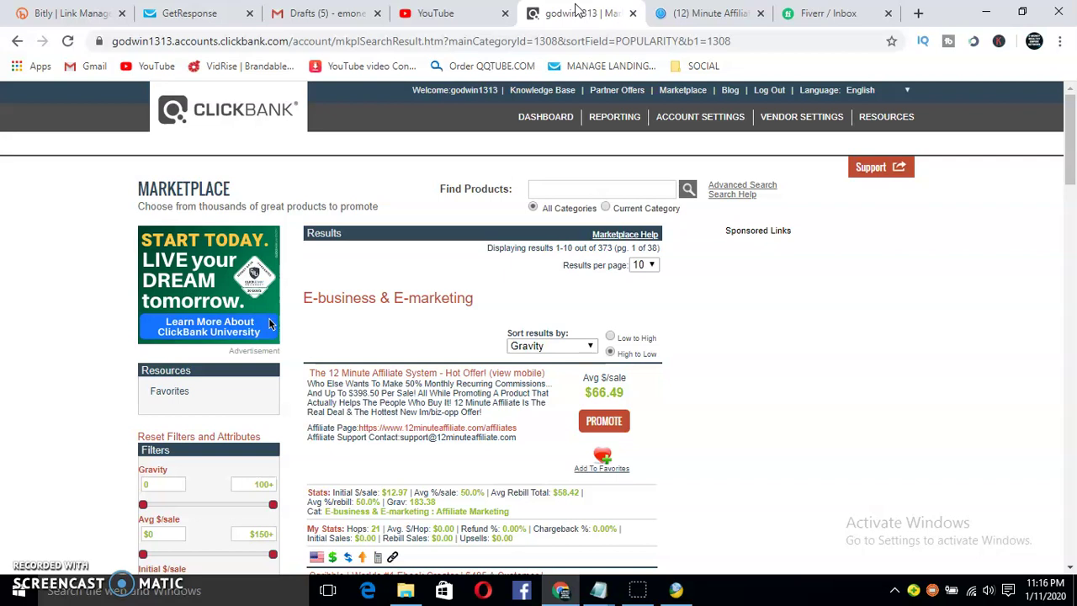
Step: Launch Windows Calculator by searching 'cal' from the Start menu
{"action": "left_click", "coordinate": [19, 599]}
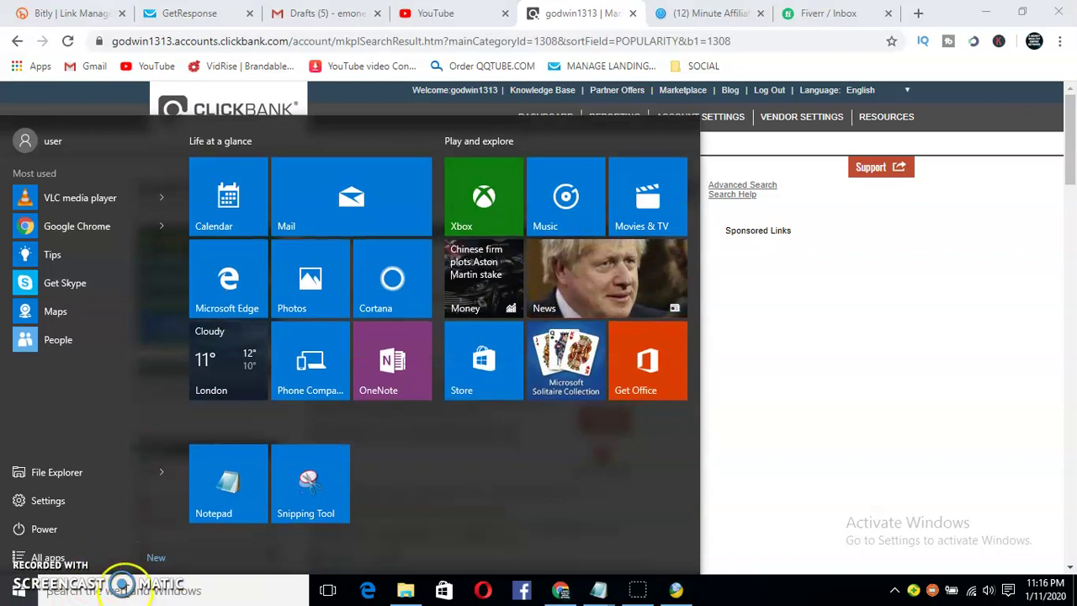
{"action": "type", "text": "cal"}
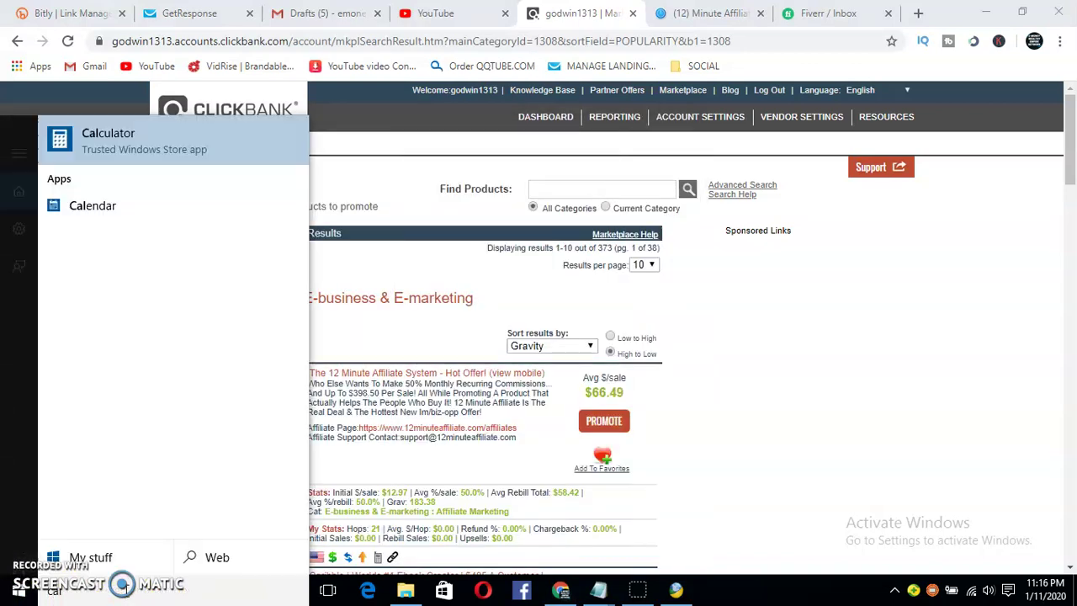
{"action": "left_click", "coordinate": [97, 133]}
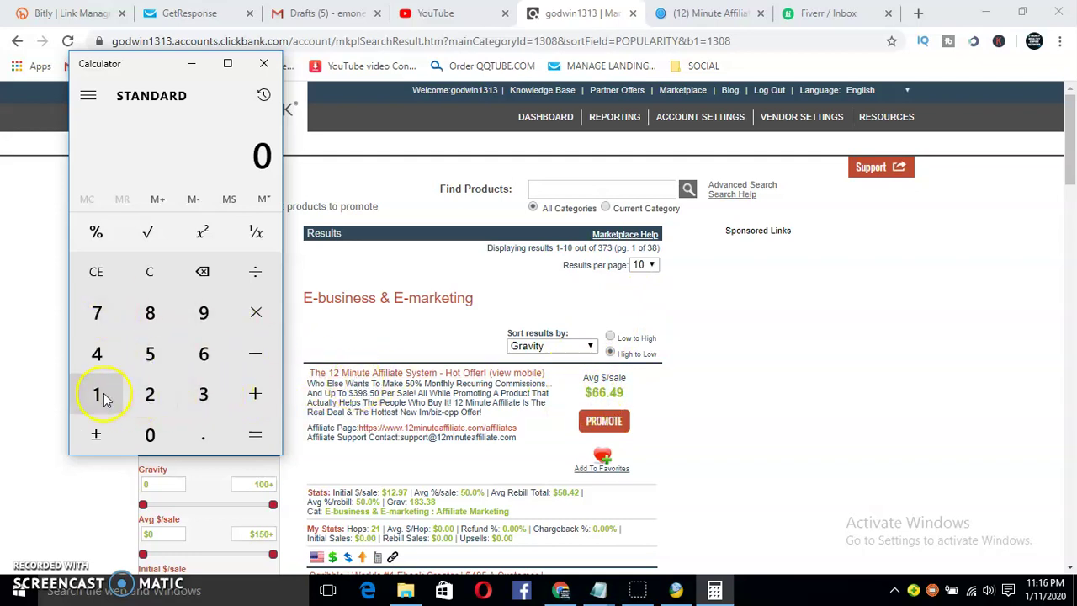
Step: Multiply 66.49 by 4 to get 265.96
{"action": "double_click", "coordinate": [203, 351]}
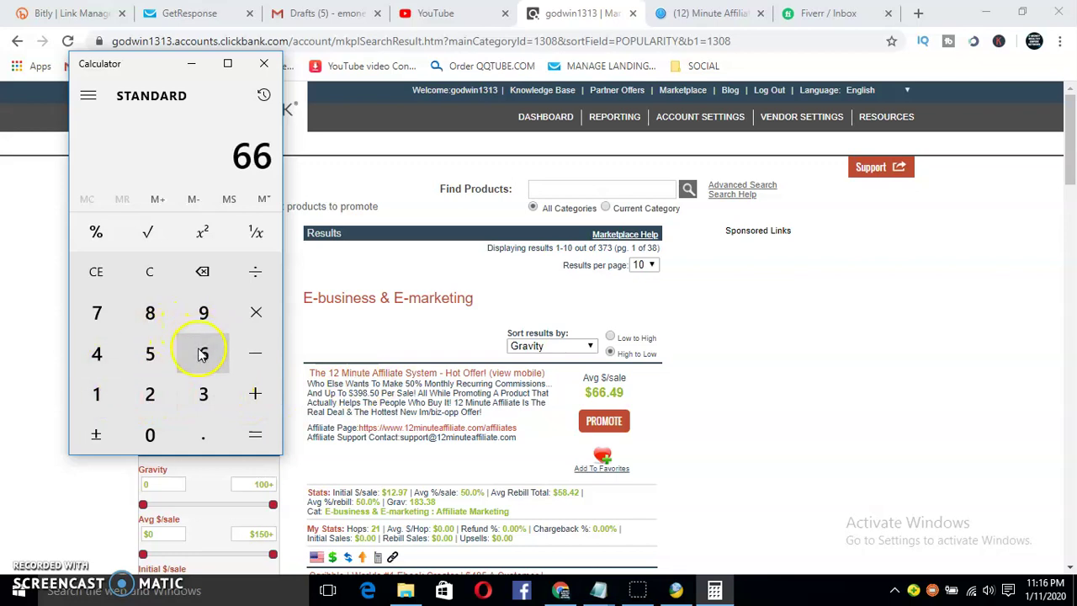
{"action": "left_click", "coordinate": [210, 444]}
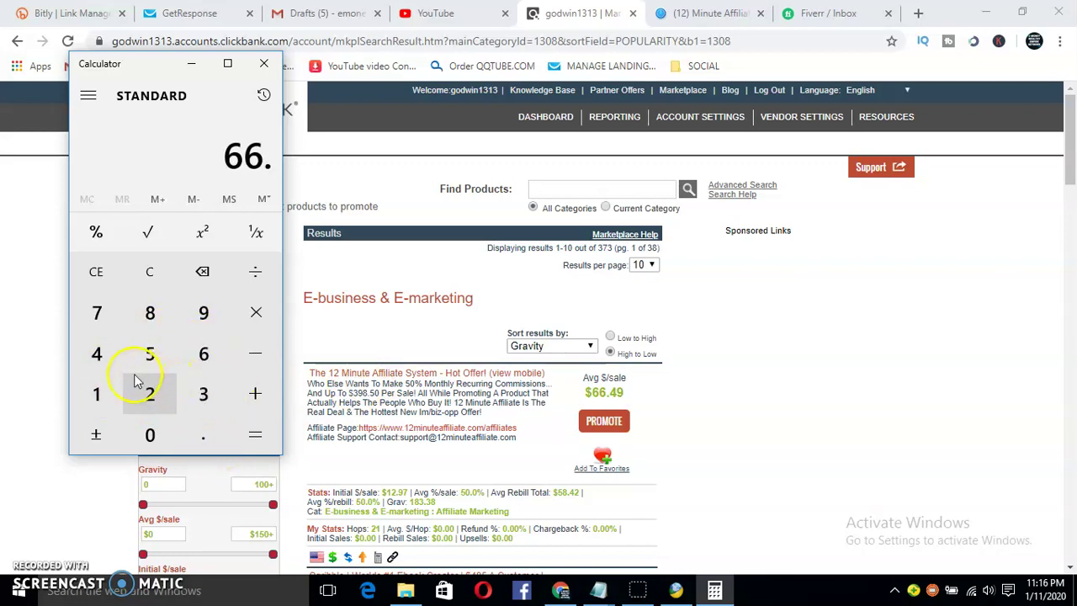
{"action": "left_click", "coordinate": [100, 357]}
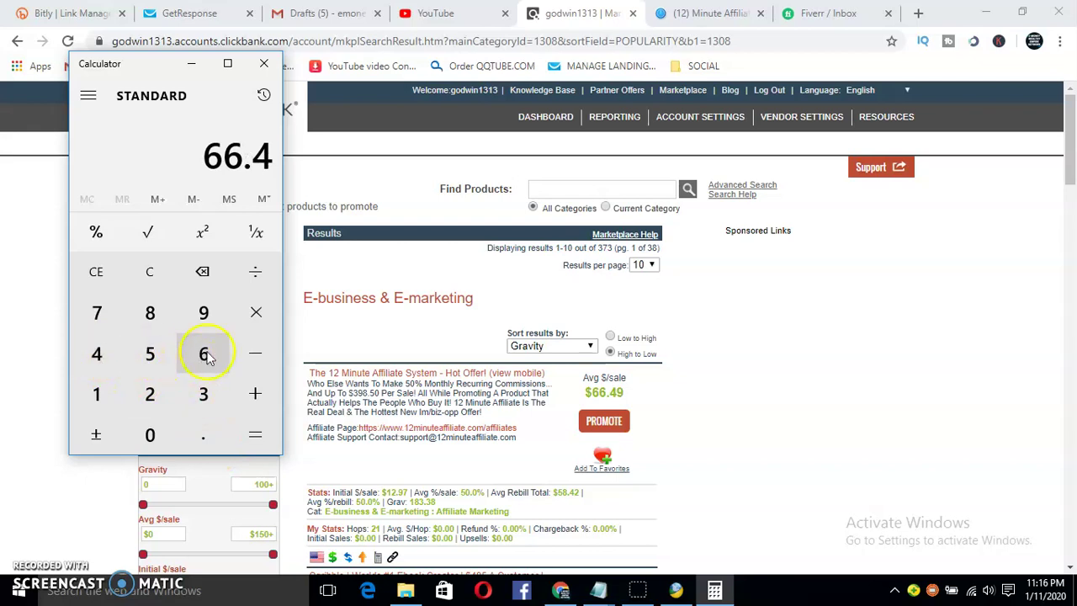
{"action": "left_click", "coordinate": [217, 321]}
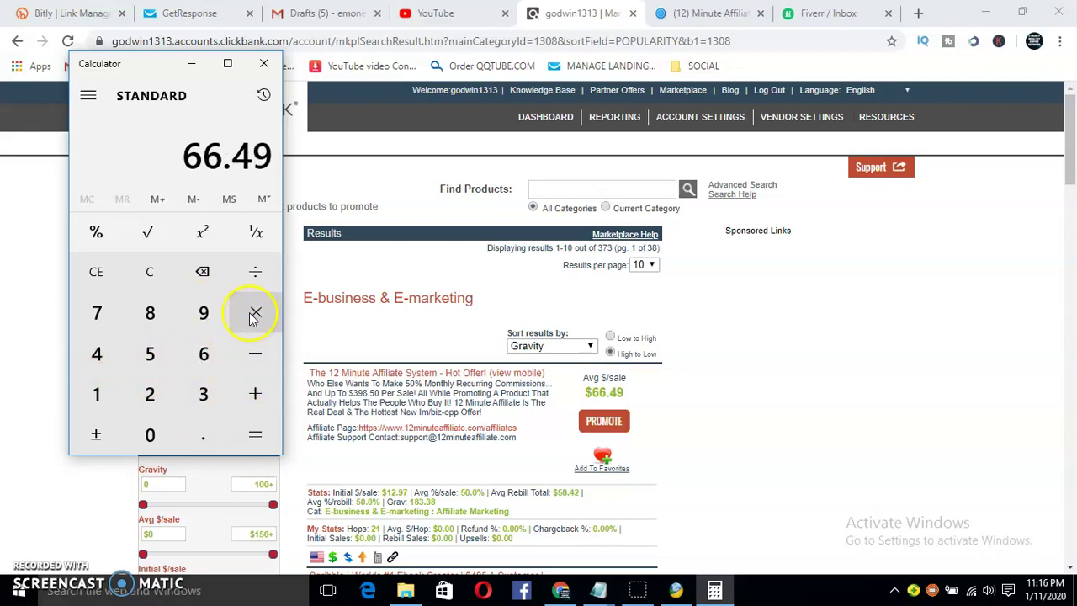
{"action": "left_click", "coordinate": [255, 314]}
{"action": "left_click", "coordinate": [100, 357]}
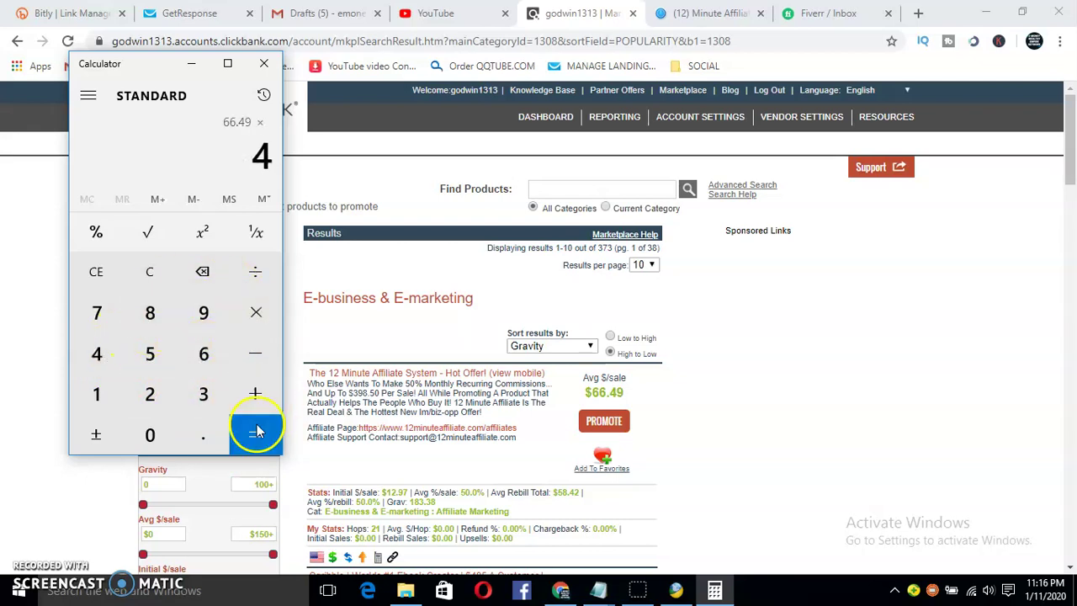
{"action": "left_click", "coordinate": [254, 429]}
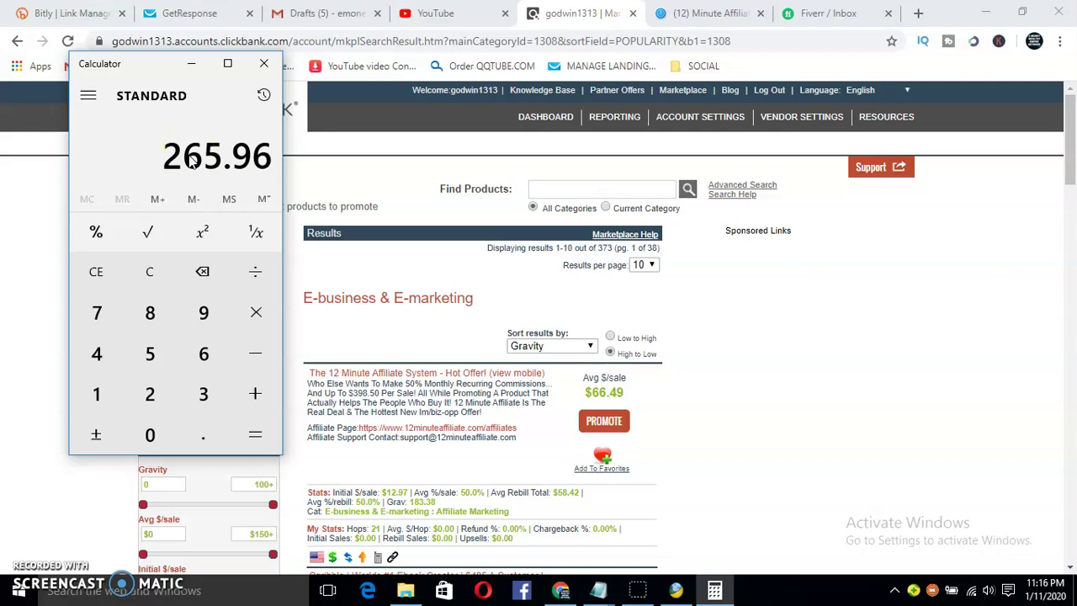
Step: Bring the ClickBank marketplace back in front and scroll down the results
{"action": "left_click", "coordinate": [834, 320]}
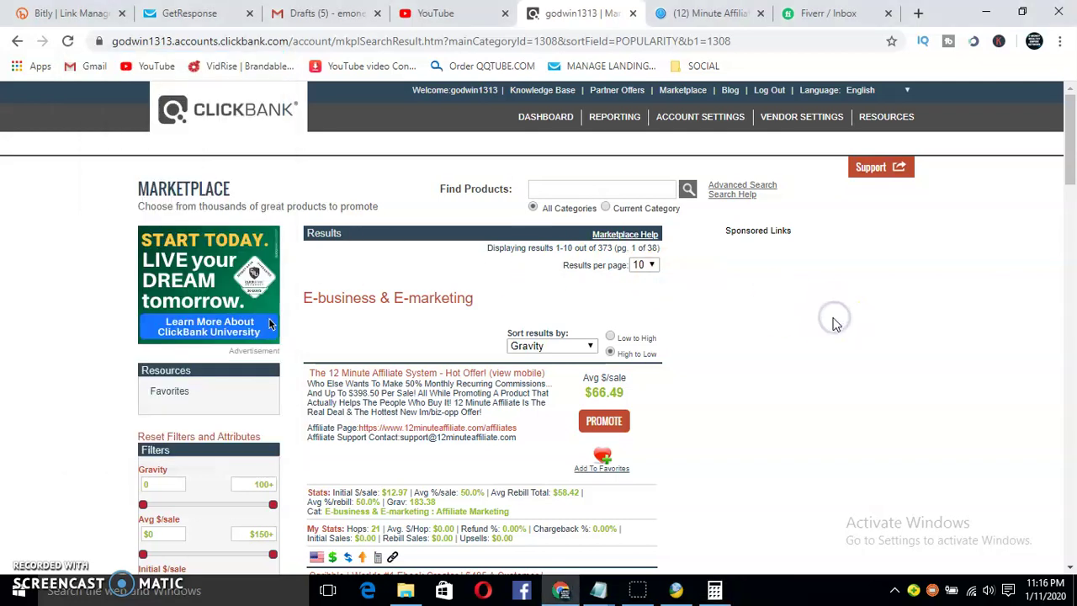
{"action": "scroll", "coordinate": [834, 320], "scroll_direction": "down", "scroll_amount": 2}
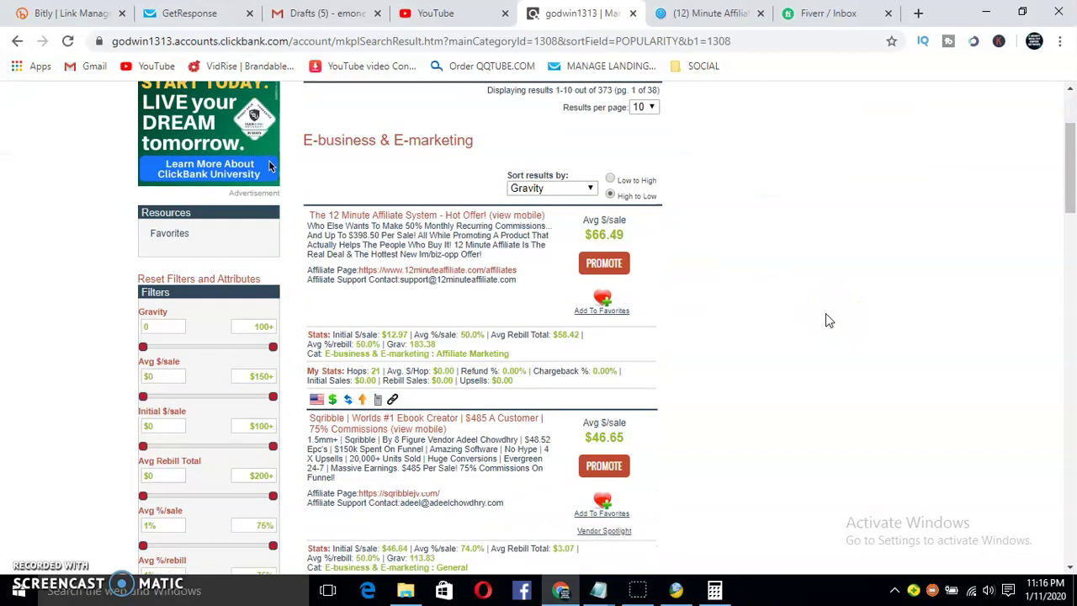
{"action": "left_click", "coordinate": [760, 365]}
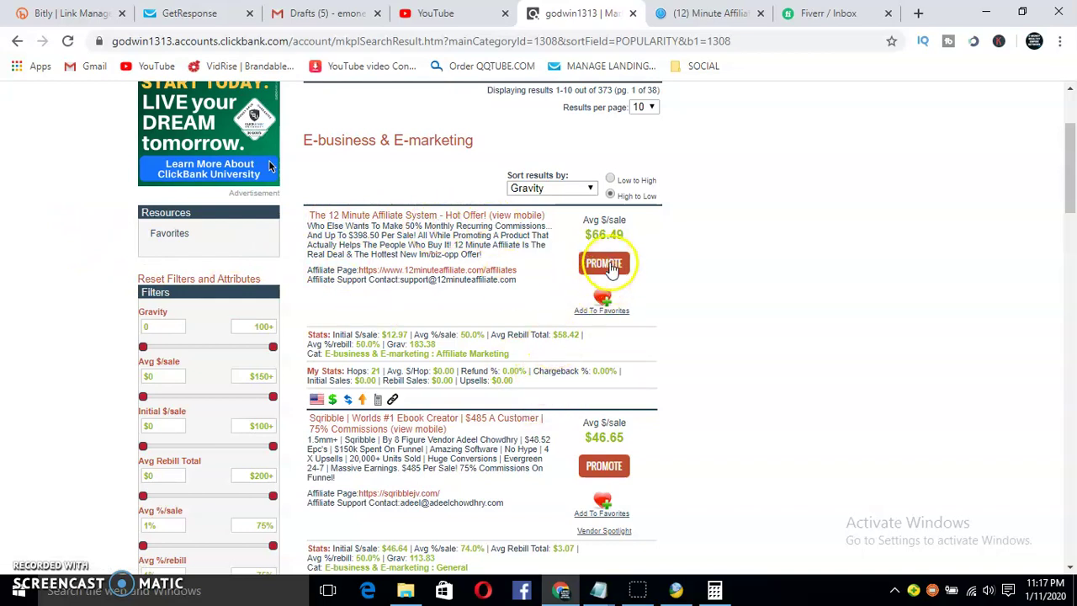
{"action": "scroll", "coordinate": [346, 421], "scroll_direction": "down", "scroll_amount": 10}
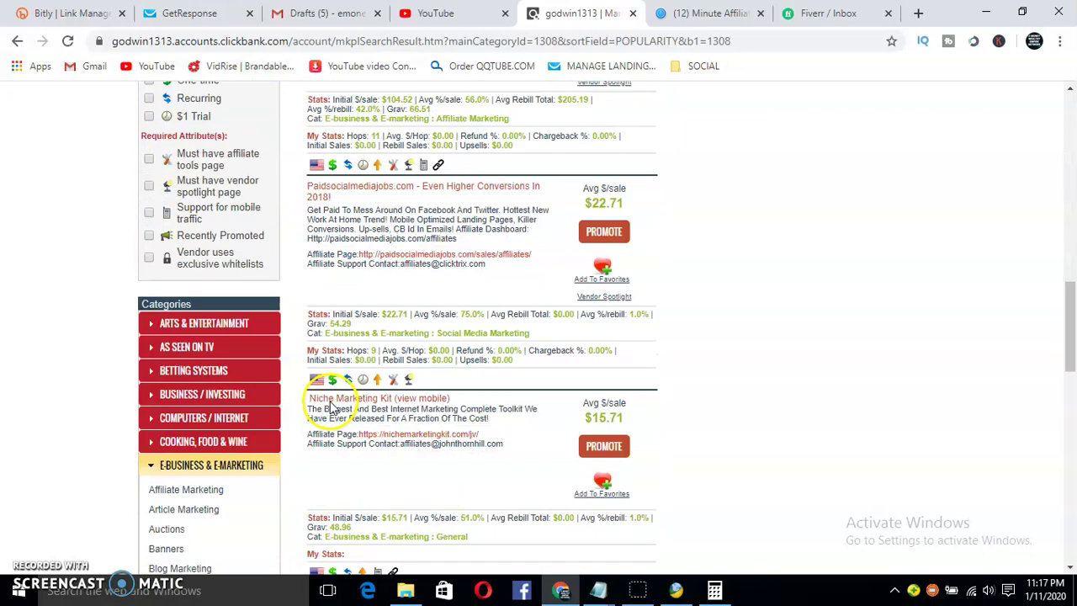
Step: Collapse the E-Business & E-Marketing subcategories and show the Health & Fitness category
{"action": "left_click", "coordinate": [154, 464]}
{"action": "scroll", "coordinate": [328, 405], "scroll_direction": "down", "scroll_amount": 3}
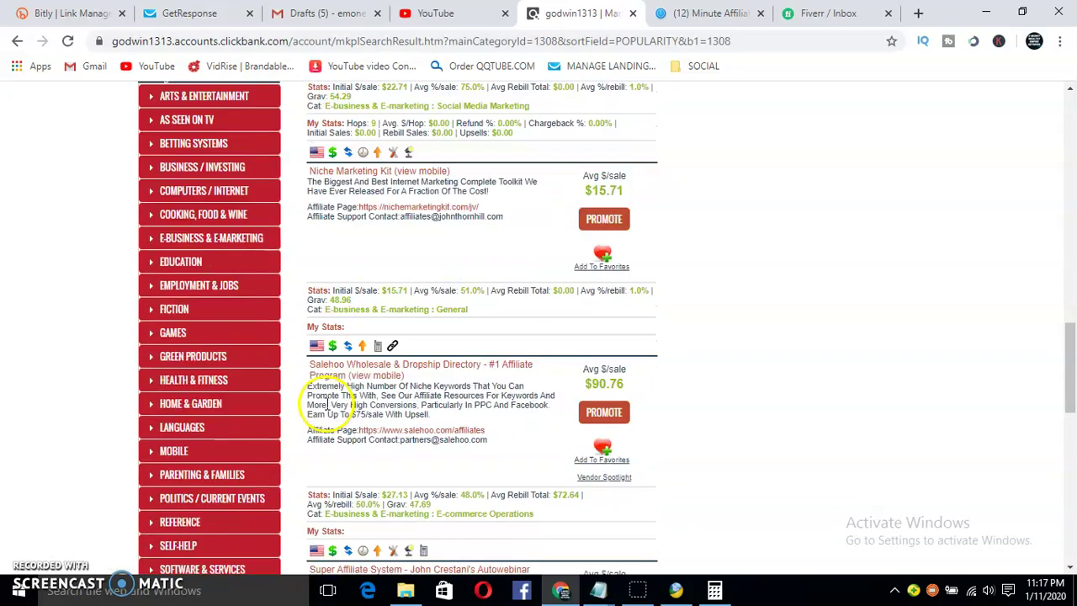
{"action": "scroll", "coordinate": [328, 405], "scroll_direction": "down", "scroll_amount": 1}
{"action": "left_click", "coordinate": [192, 295]}
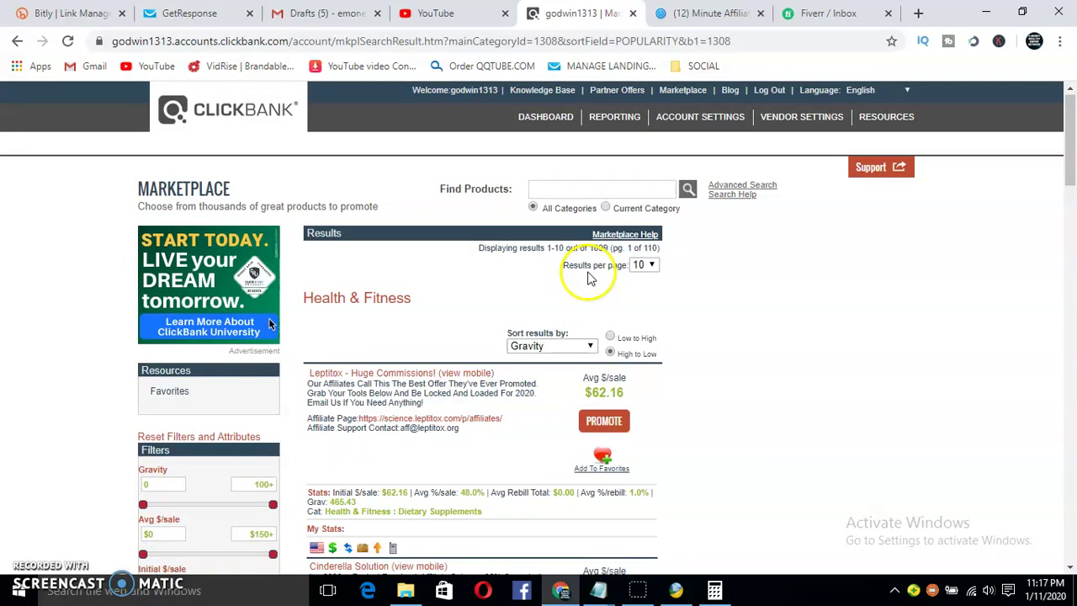
Step: Keep Health & Fitness sorted by Gravity and open Leptitox's Affiliate Page in a new tab
{"action": "left_click", "coordinate": [548, 348]}
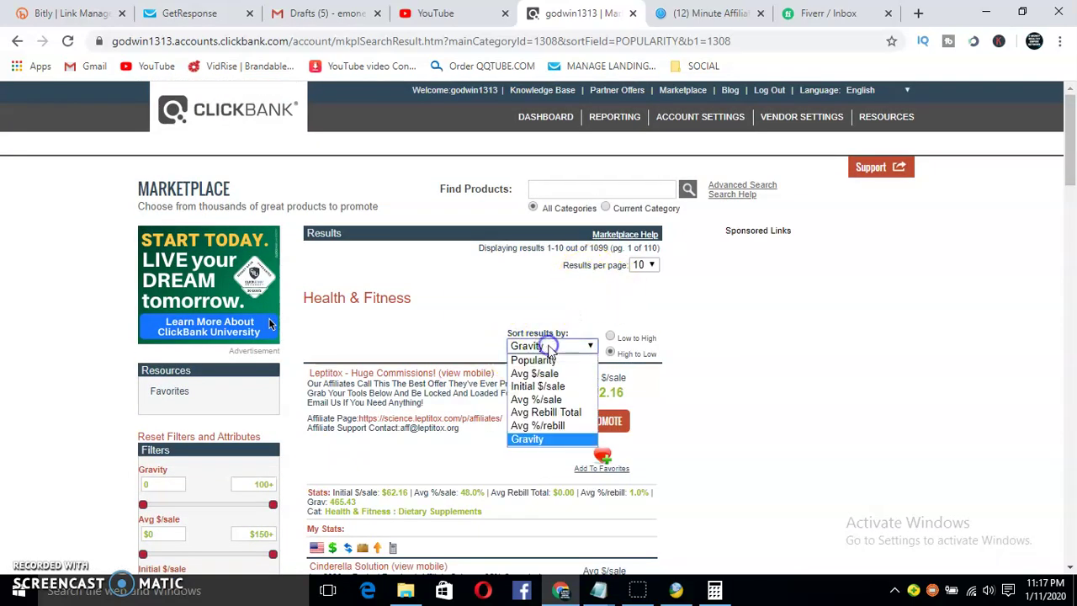
{"action": "left_click", "coordinate": [548, 437]}
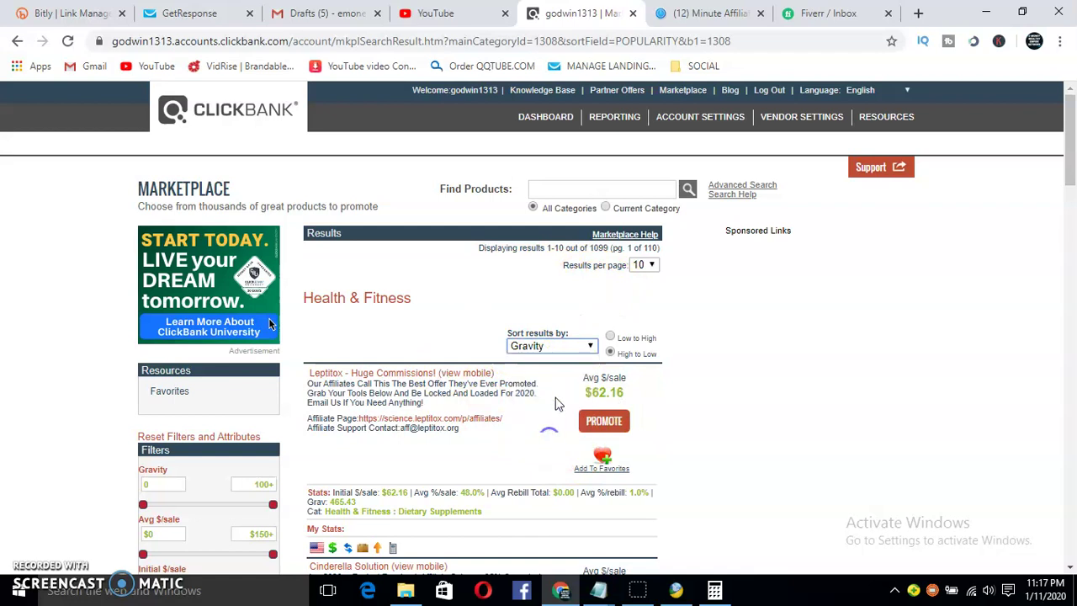
{"action": "scroll", "coordinate": [524, 360], "scroll_direction": "down", "scroll_amount": 2}
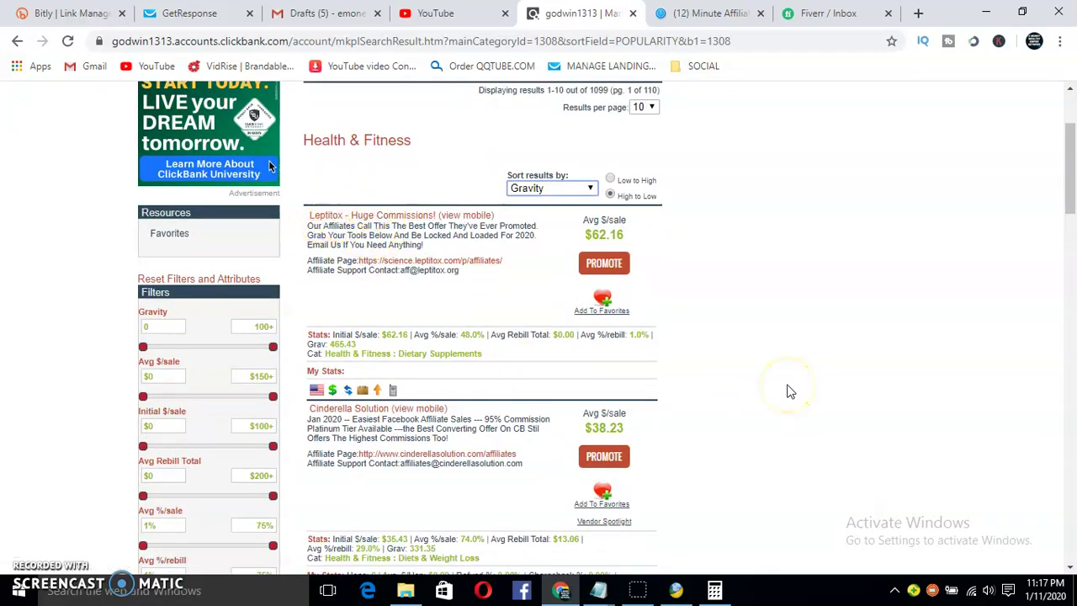
{"action": "right_click", "coordinate": [423, 266]}
{"action": "left_click", "coordinate": [486, 277]}
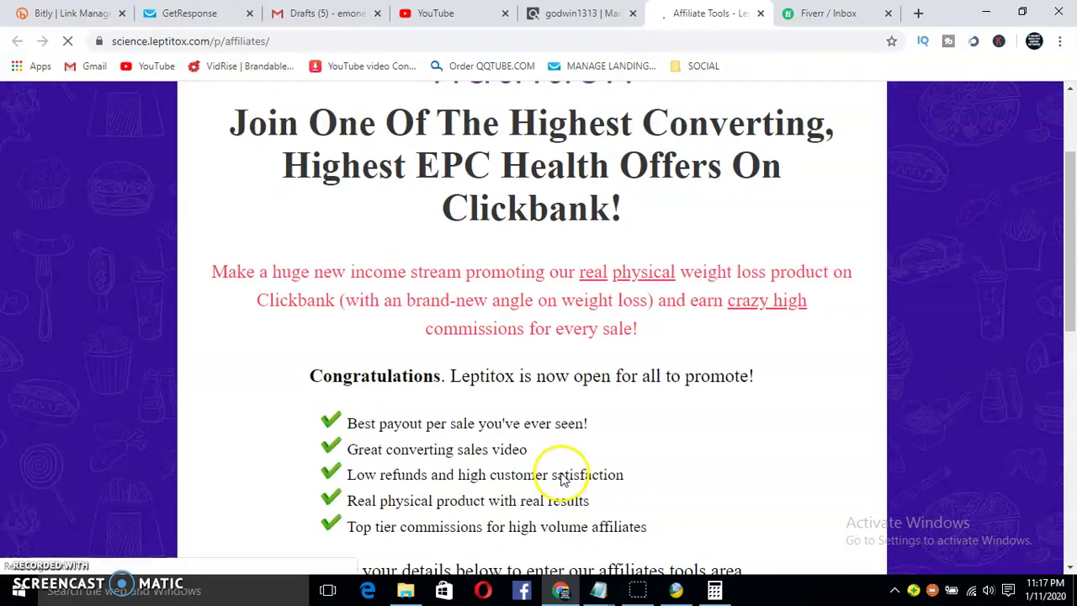
Step: Scroll through the Leptitox affiliate page, then return to the Health & Fitness results
{"action": "scroll", "coordinate": [559, 470], "scroll_direction": "up", "scroll_amount": 10}
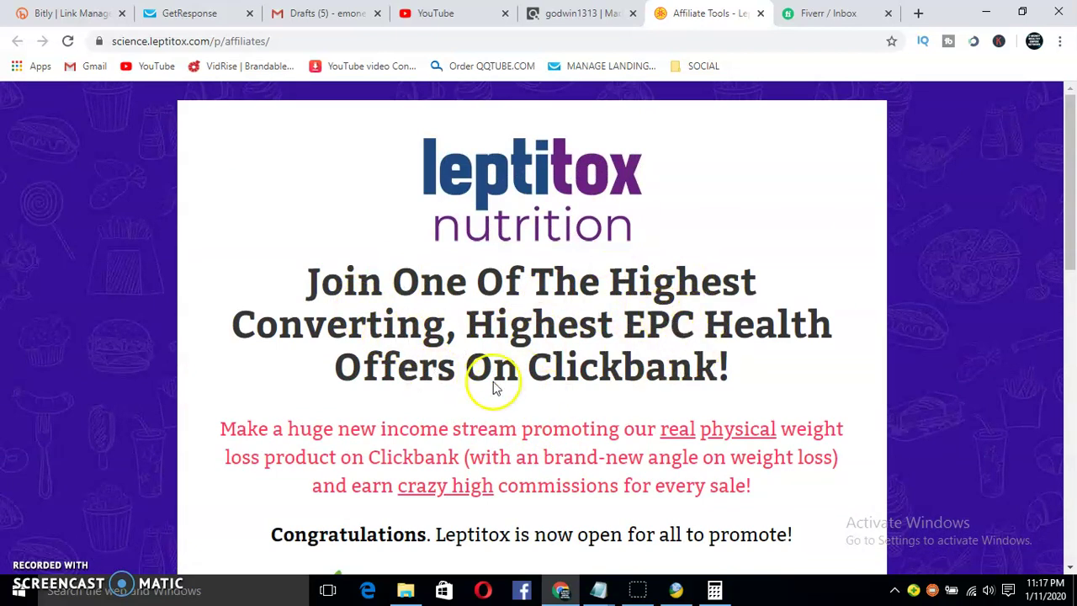
{"action": "scroll", "coordinate": [533, 388], "scroll_direction": "down", "scroll_amount": 3}
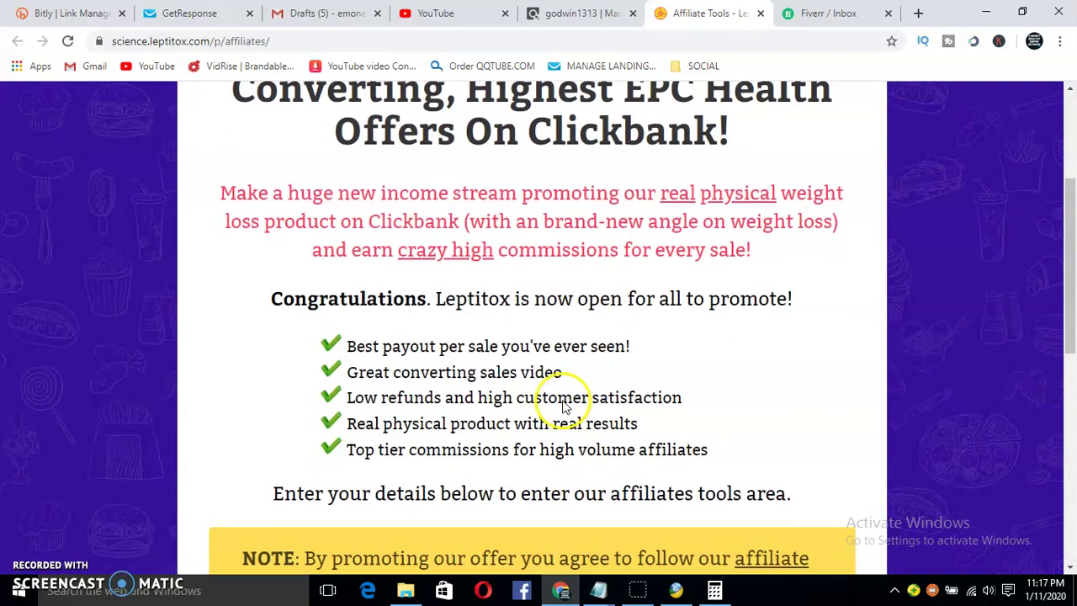
{"action": "scroll", "coordinate": [555, 406], "scroll_direction": "down", "scroll_amount": 5}
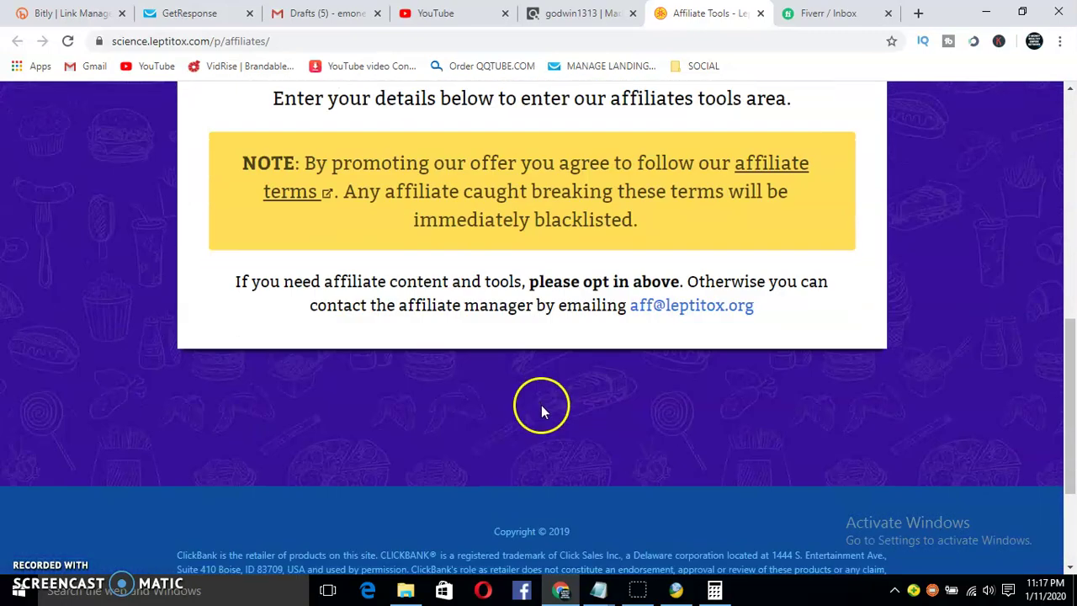
{"action": "scroll", "coordinate": [541, 405], "scroll_direction": "up", "scroll_amount": 6}
{"action": "left_click", "coordinate": [581, 13]}
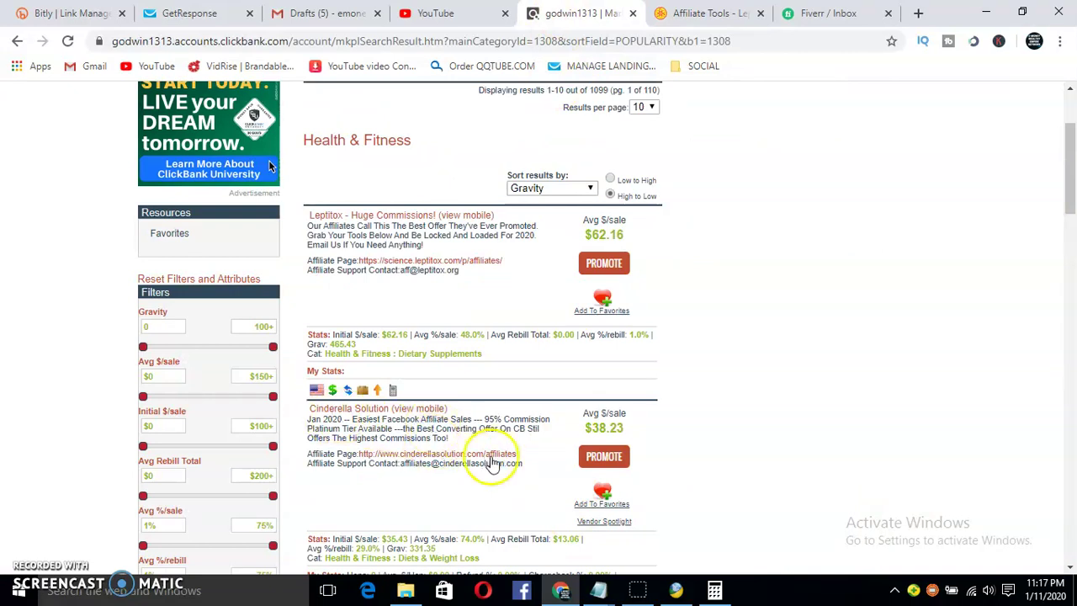
Step: Open the Cinderella Solution affiliate page and close the Leptitox affiliate tools tab
{"action": "left_click", "coordinate": [449, 459]}
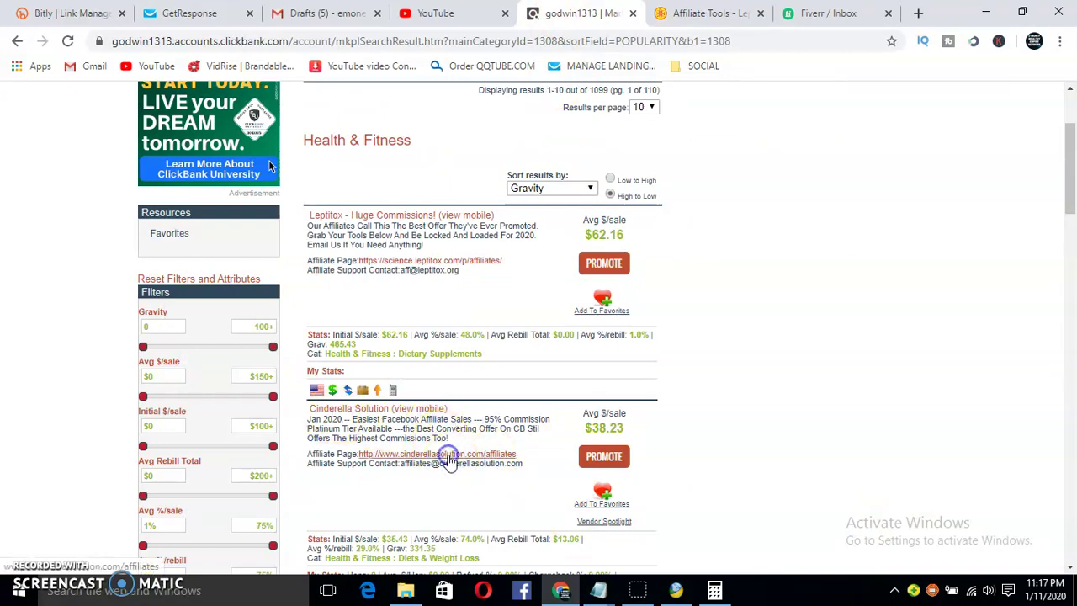
{"action": "left_click", "coordinate": [436, 454]}
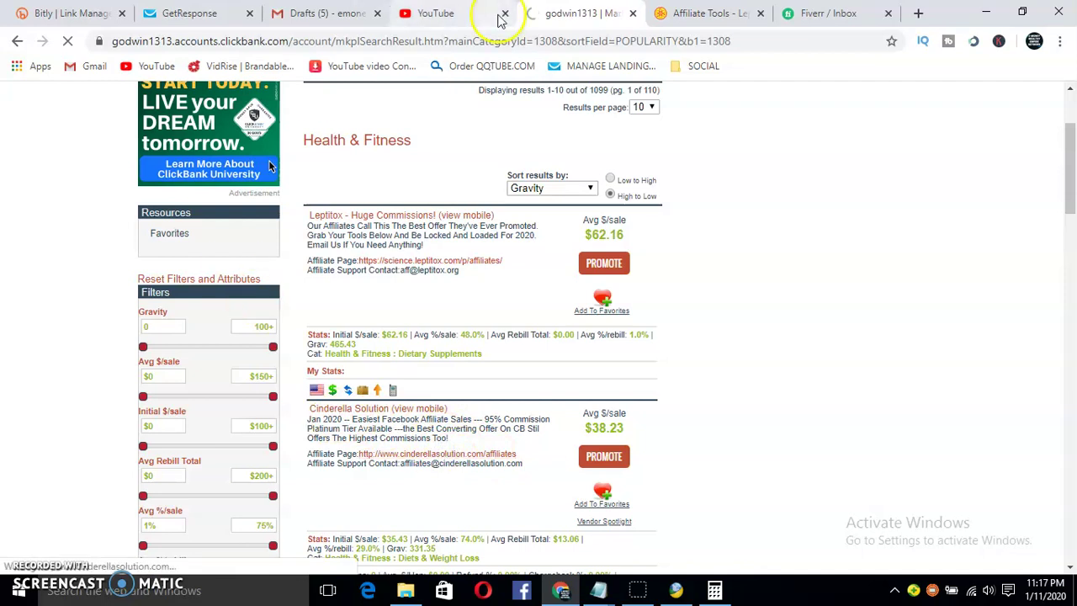
{"action": "left_click", "coordinate": [760, 14]}
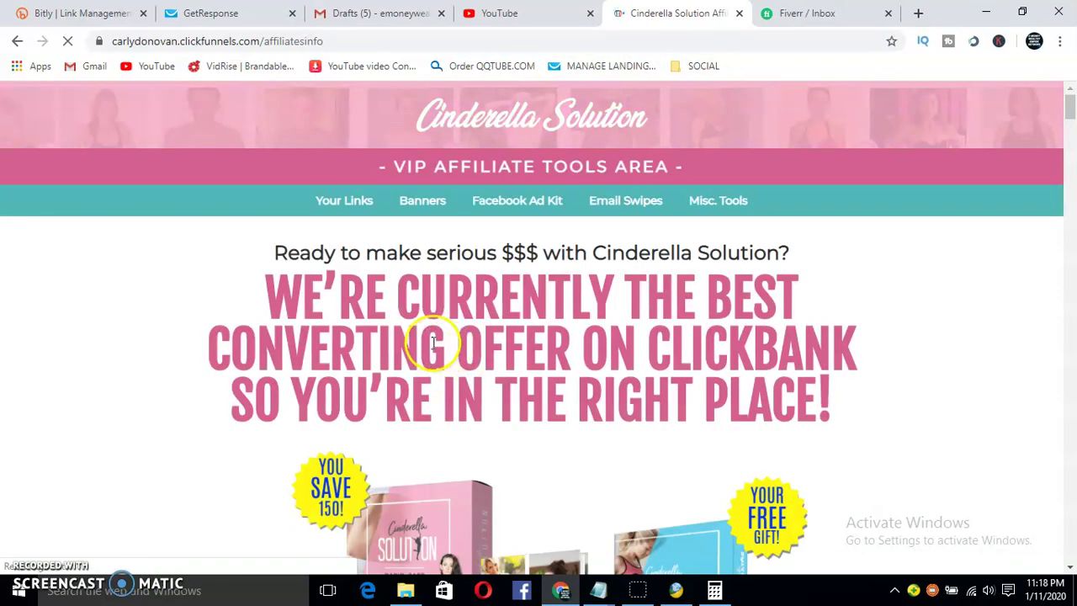
Step: Open the Email Swipes section in a new tab and switch to it
{"action": "scroll", "coordinate": [433, 349], "scroll_direction": "down", "scroll_amount": 1}
{"action": "scroll", "coordinate": [427, 349], "scroll_direction": "up", "scroll_amount": 1}
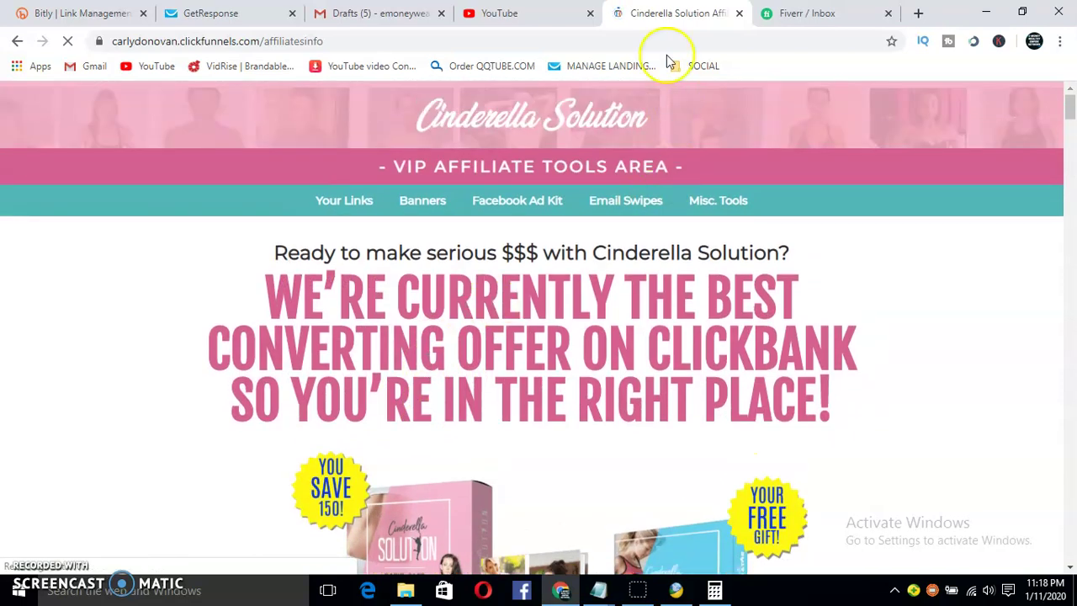
{"action": "right_click", "coordinate": [632, 206]}
{"action": "left_click", "coordinate": [664, 213]}
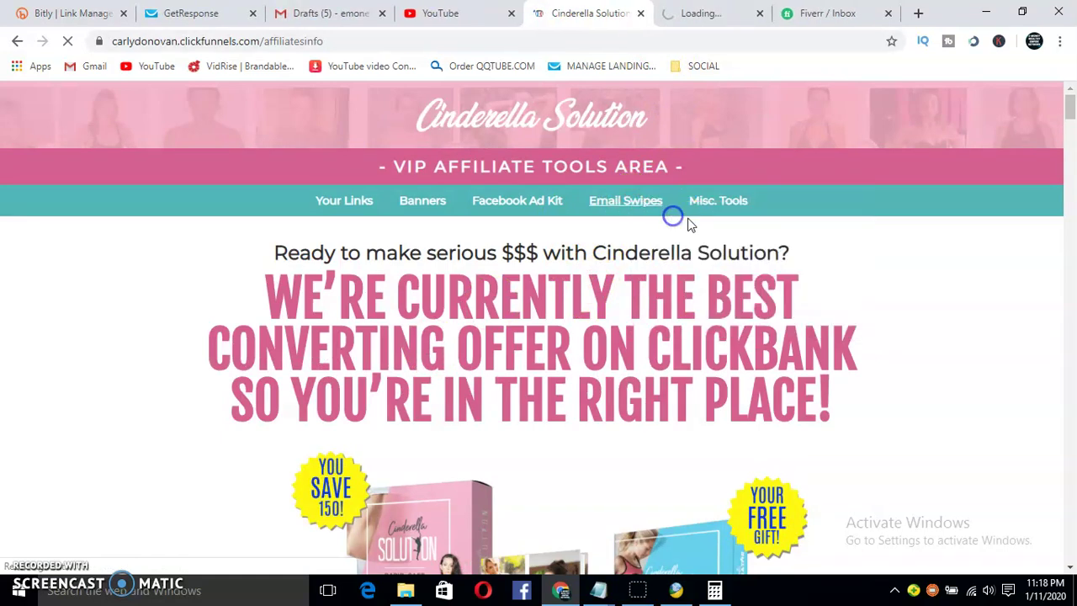
{"action": "key", "text": "ctrl+Tab"}
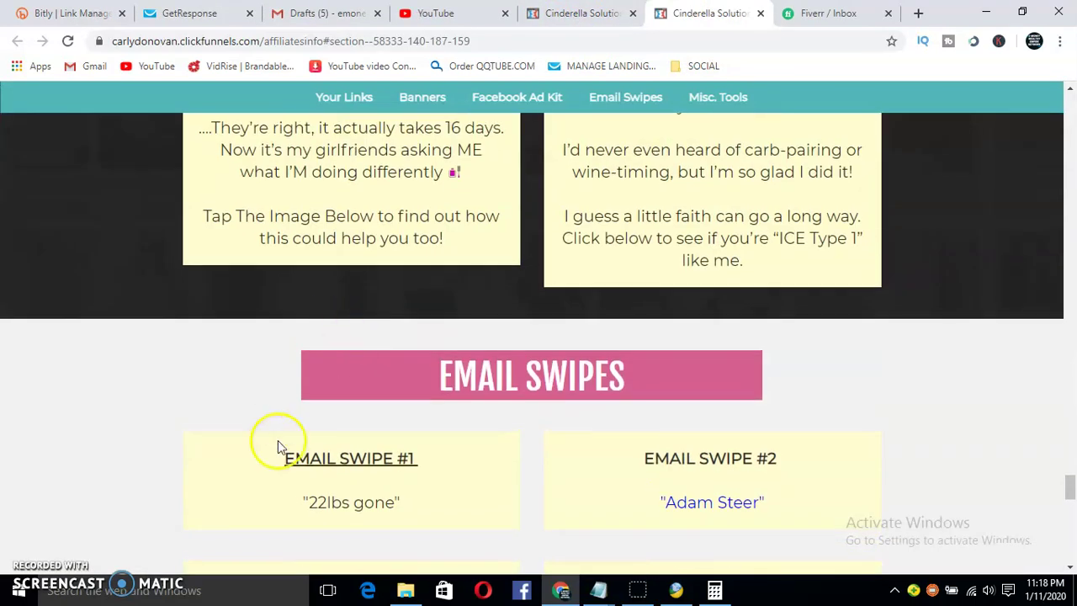
Step: Open EMAIL SWIPE #1 as a Google Doc in a new tab
{"action": "right_click", "coordinate": [350, 308]}
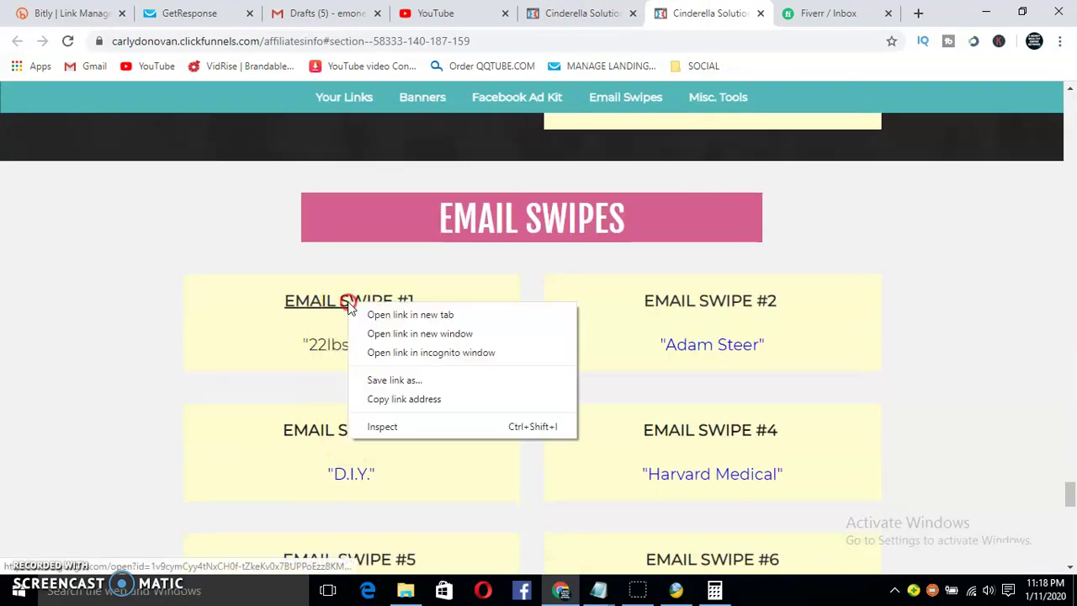
{"action": "left_click", "coordinate": [337, 301]}
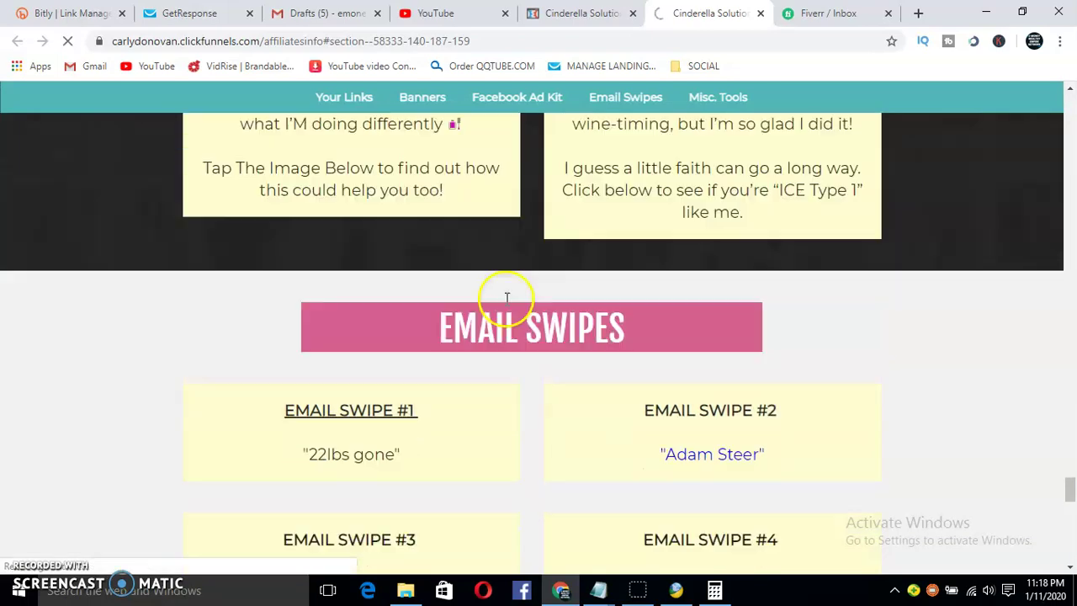
{"action": "scroll", "coordinate": [592, 216], "scroll_direction": "down", "scroll_amount": 3}
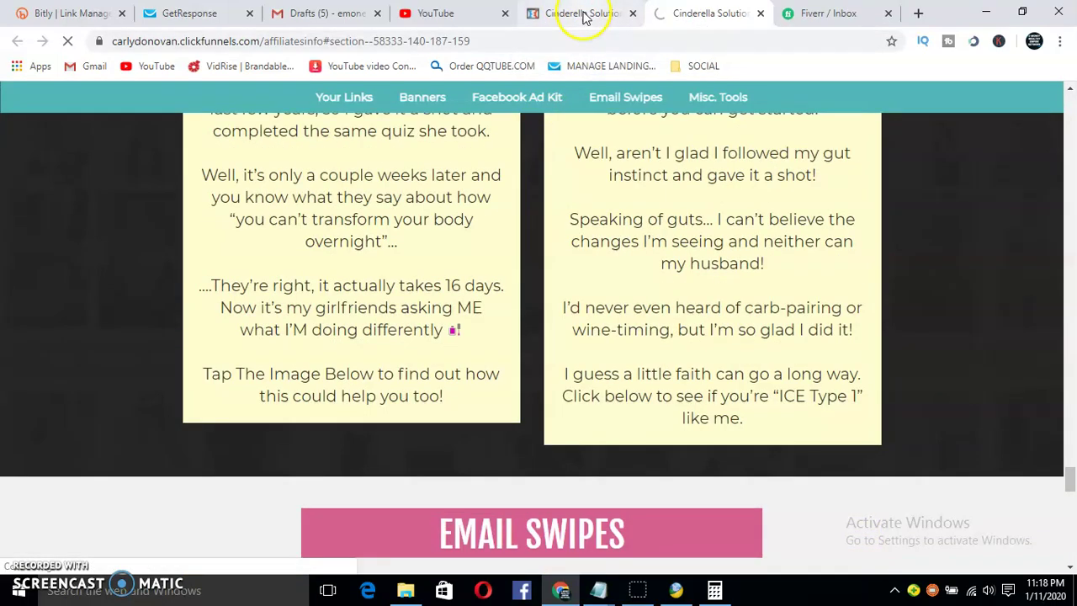
Step: On the other Cinderella Solution affiliates tab, review the commission stats and return to the top
{"action": "left_click", "coordinate": [584, 17]}
{"action": "scroll", "coordinate": [356, 432], "scroll_direction": "down", "scroll_amount": 4}
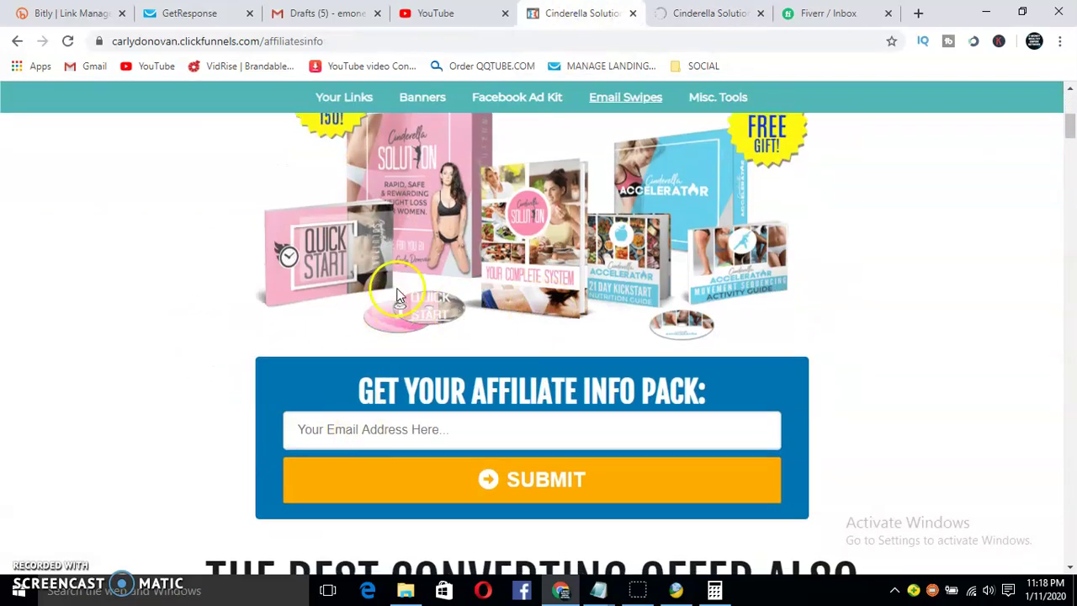
{"action": "scroll", "coordinate": [398, 362], "scroll_direction": "up", "scroll_amount": 3}
{"action": "scroll", "coordinate": [601, 380], "scroll_direction": "up", "scroll_amount": 2}
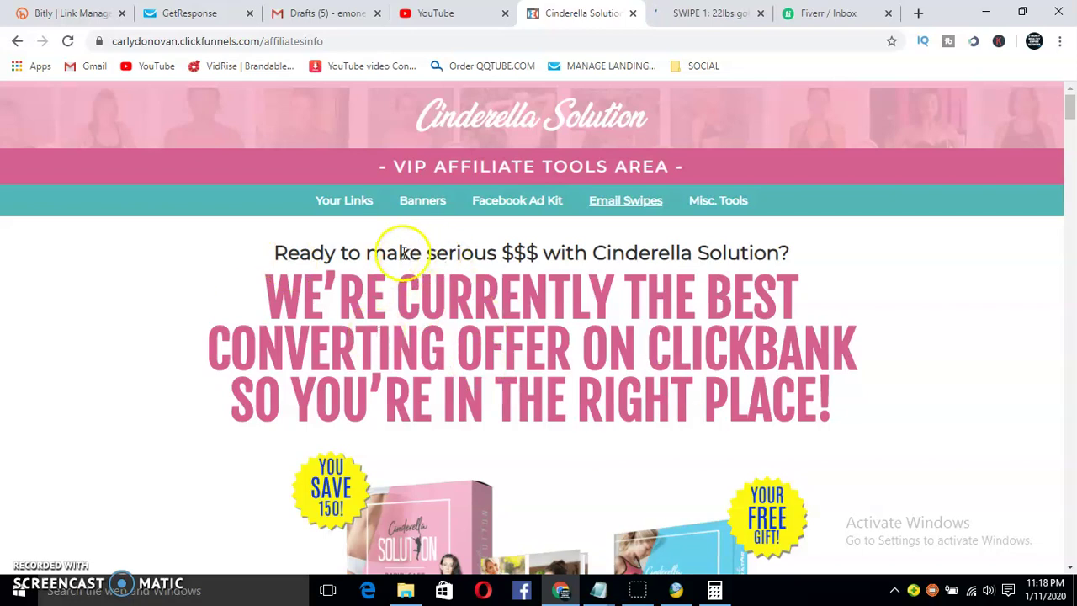
{"action": "scroll", "coordinate": [648, 486], "scroll_direction": "down", "scroll_amount": 3}
{"action": "scroll", "coordinate": [648, 487], "scroll_direction": "down", "scroll_amount": 5}
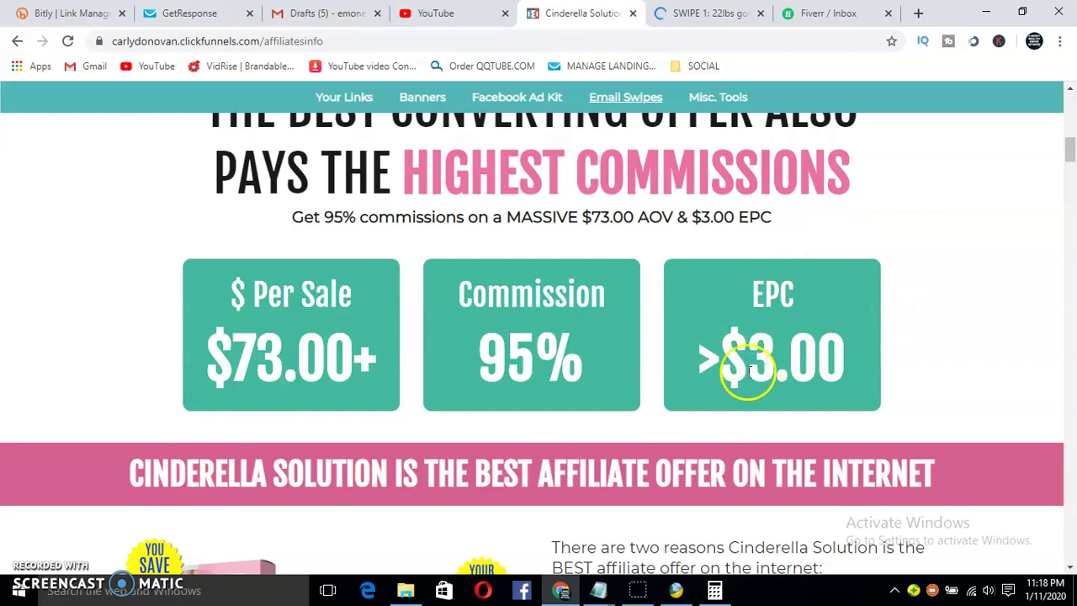
{"action": "left_click", "coordinate": [757, 341]}
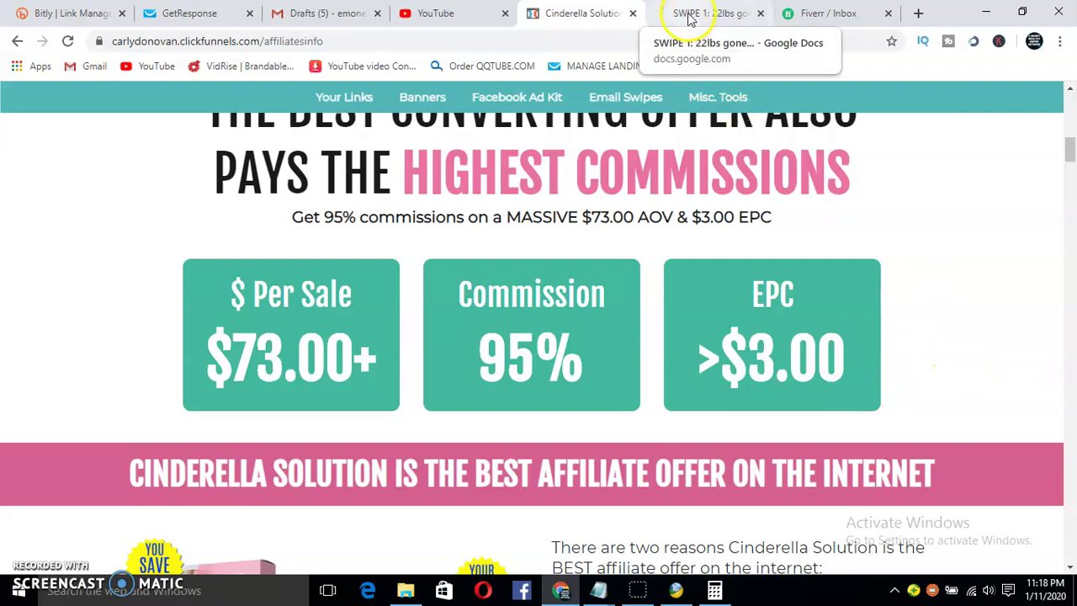
{"action": "scroll", "coordinate": [570, 359], "scroll_direction": "up", "scroll_amount": 2}
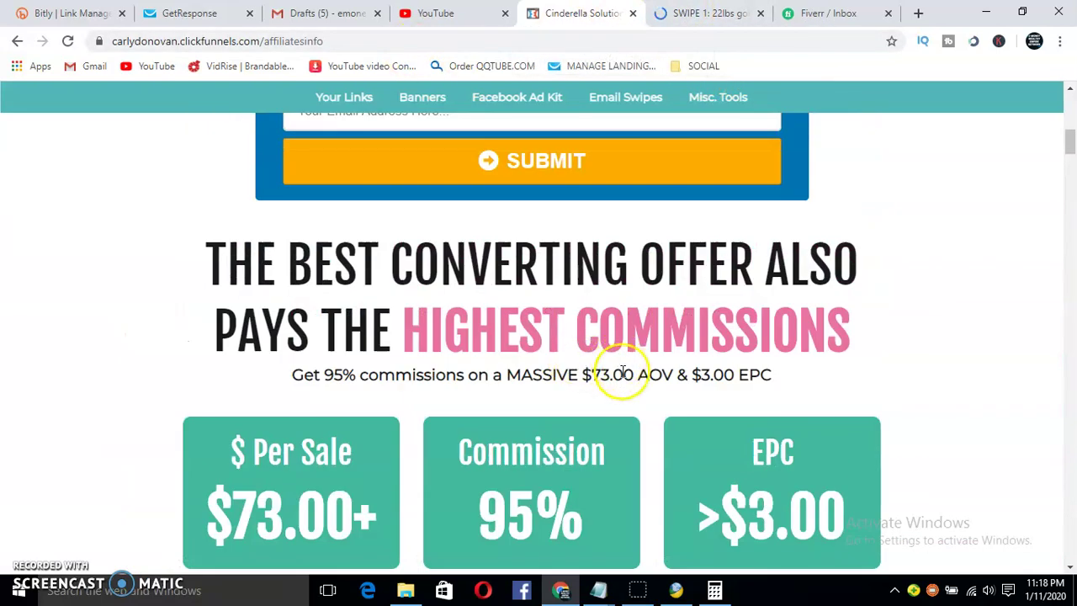
{"action": "scroll", "coordinate": [623, 373], "scroll_direction": "up", "scroll_amount": 10}
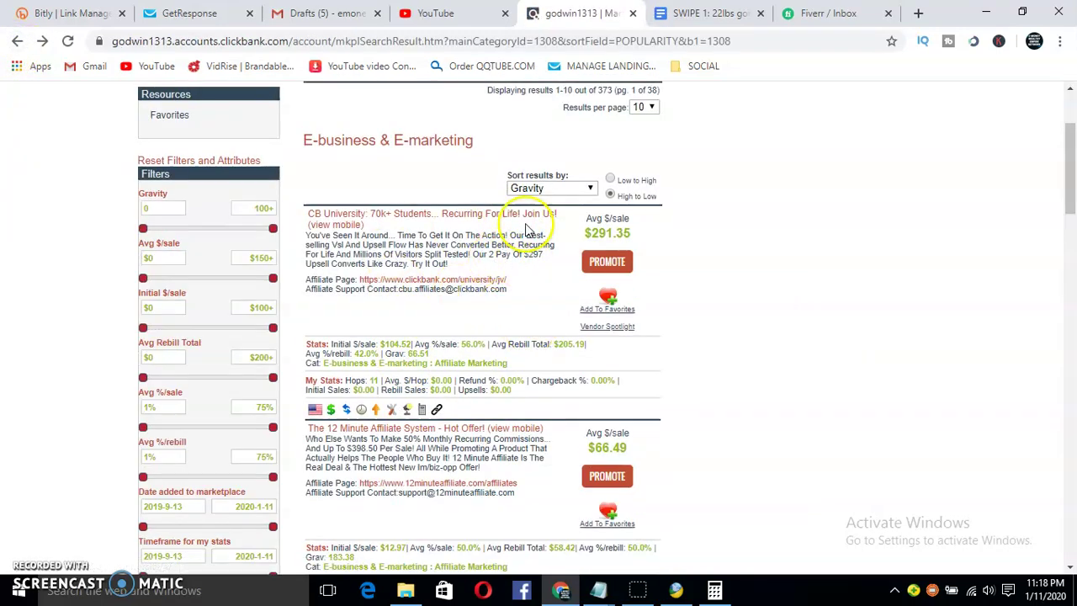
Step: Filter the marketplace to Health & Fitness and start promoting the Cinderella Solution offer
{"action": "scroll", "coordinate": [284, 354], "scroll_direction": "down", "scroll_amount": 12}
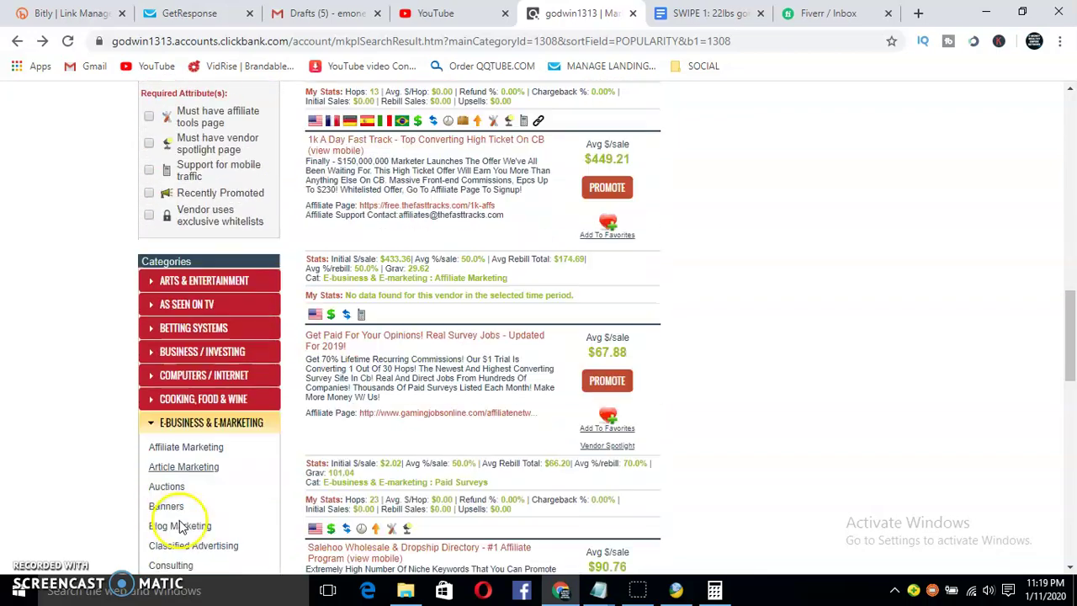
{"action": "scroll", "coordinate": [179, 526], "scroll_direction": "down", "scroll_amount": 9}
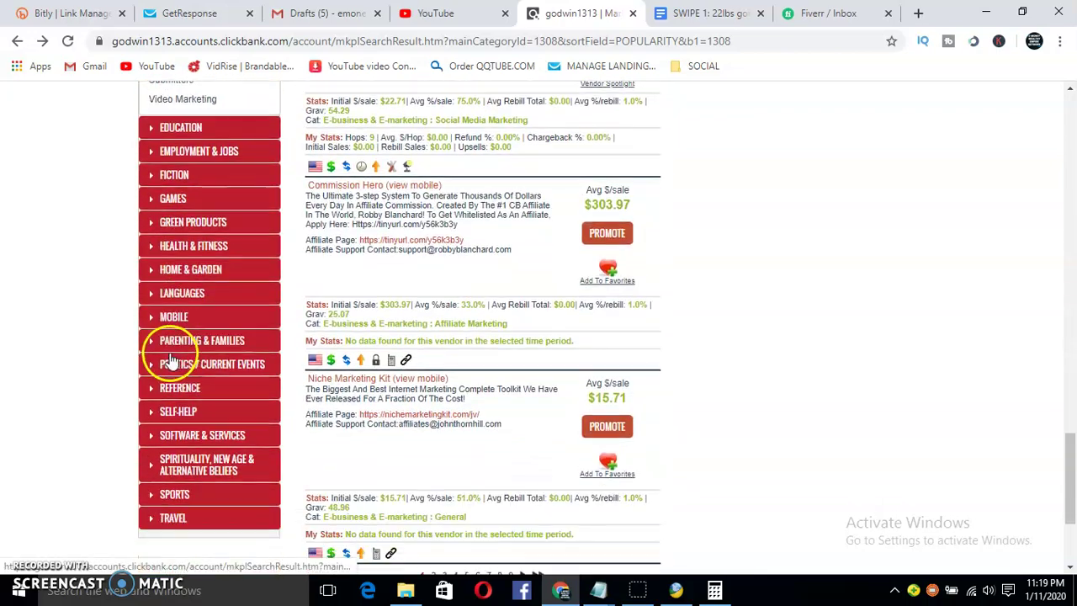
{"action": "left_click", "coordinate": [196, 246]}
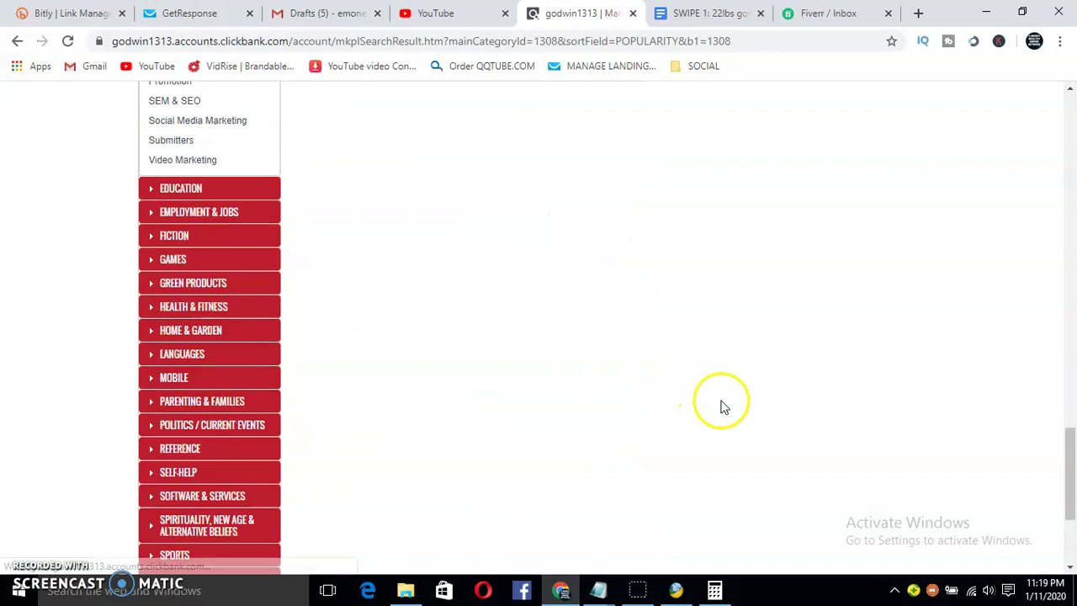
{"action": "scroll", "coordinate": [721, 397], "scroll_direction": "up", "scroll_amount": 5}
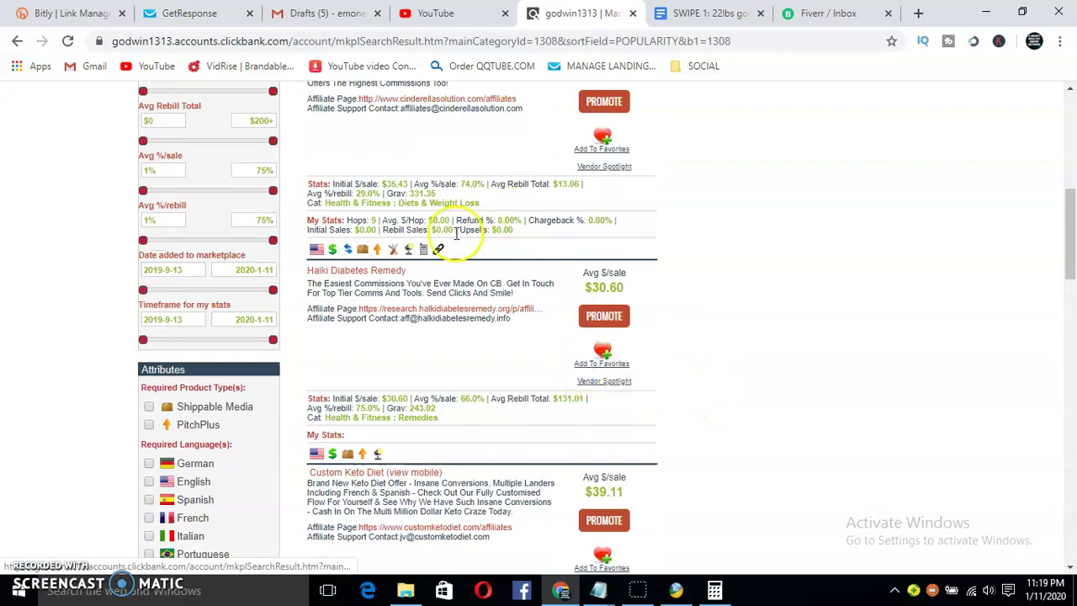
{"action": "scroll", "coordinate": [457, 234], "scroll_direction": "up", "scroll_amount": 2}
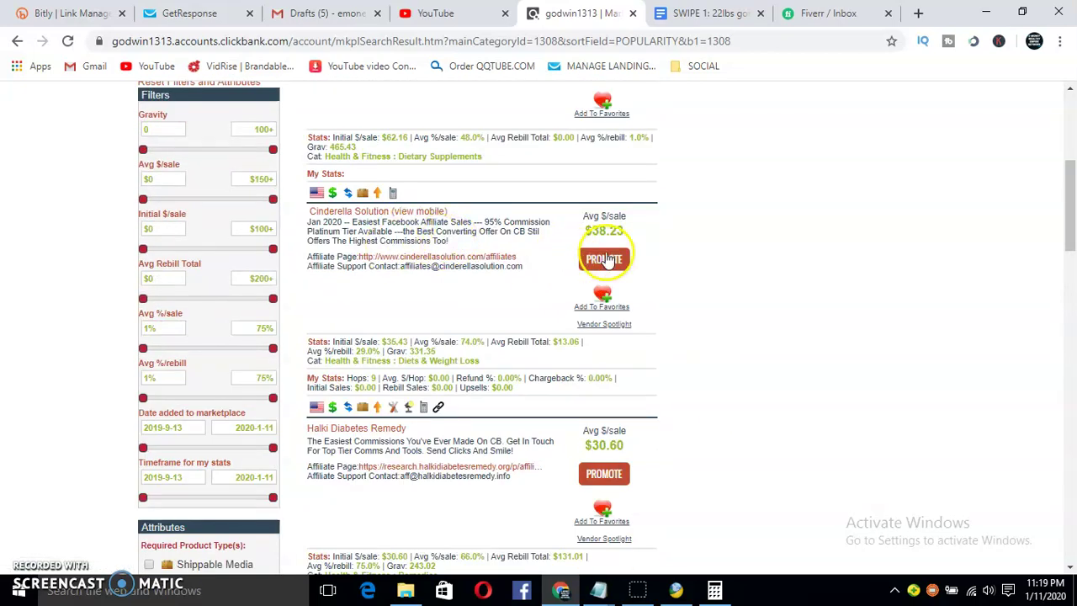
{"action": "left_click", "coordinate": [606, 262]}
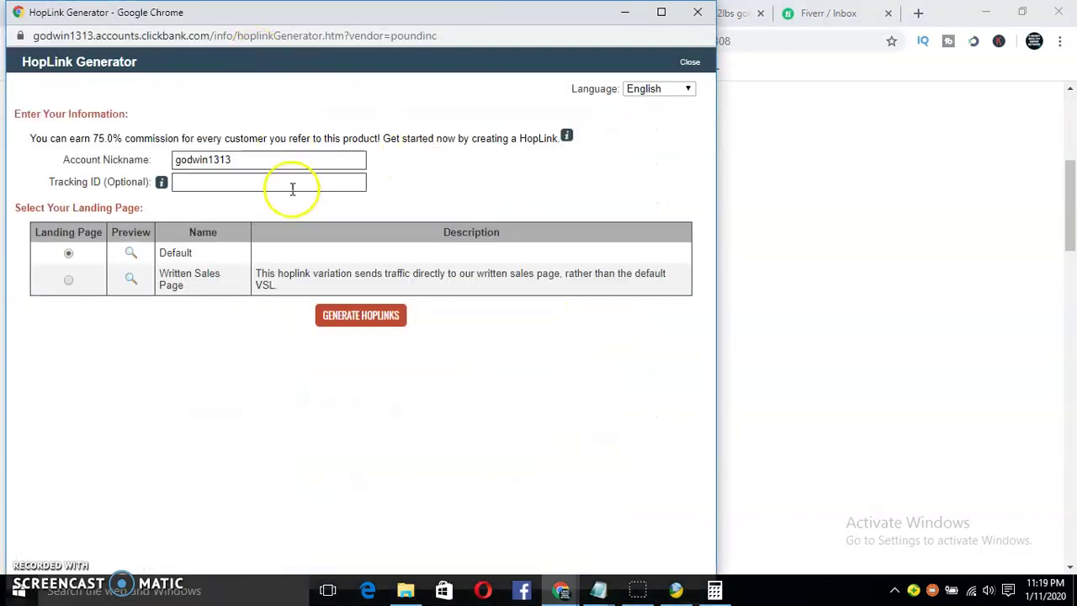
Step: Generate the Cinderella Solution HopLinks and copy the HopShield Encrypted link
{"action": "left_click", "coordinate": [361, 320]}
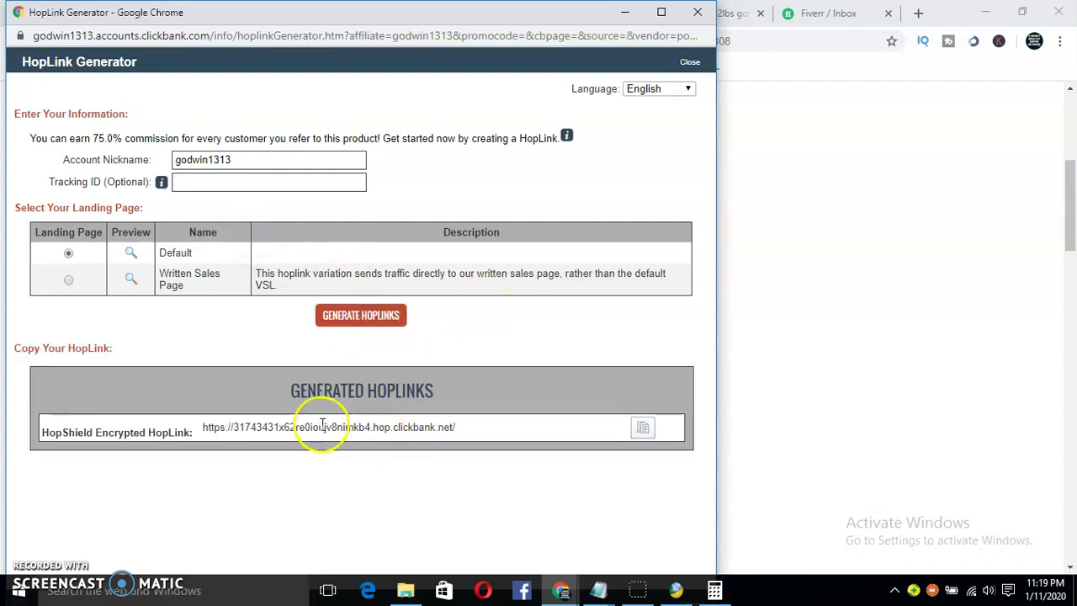
{"action": "left_click", "coordinate": [199, 430]}
{"action": "left_click_drag", "start_coordinate": [199, 430], "coordinate": [477, 433]}
{"action": "left_click", "coordinate": [643, 429]}
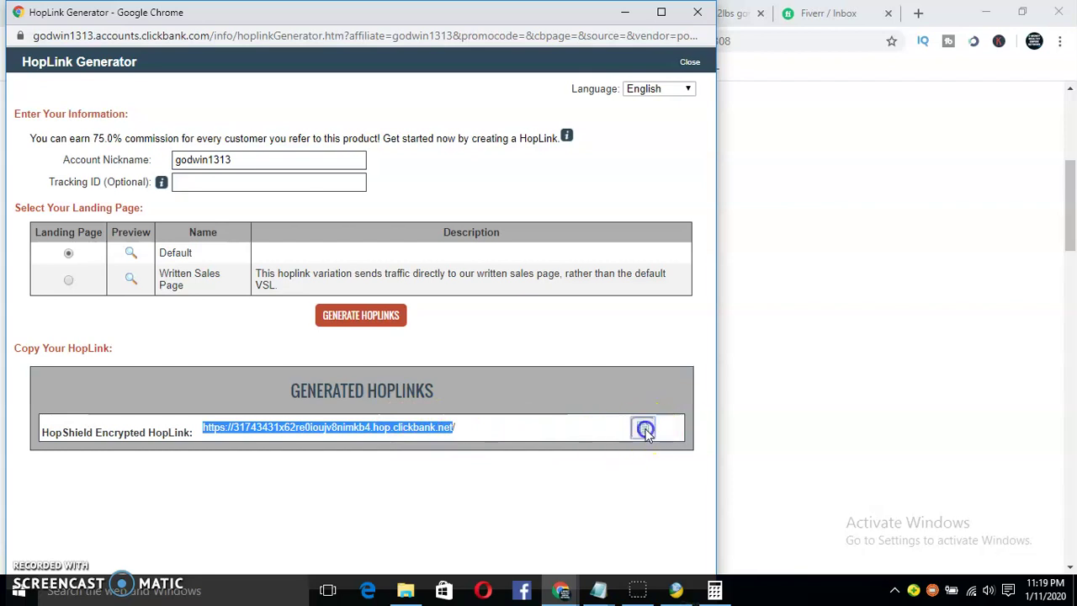
Step: Bring the Health & Fitness marketplace listings back to the front
{"action": "left_click", "coordinate": [870, 202]}
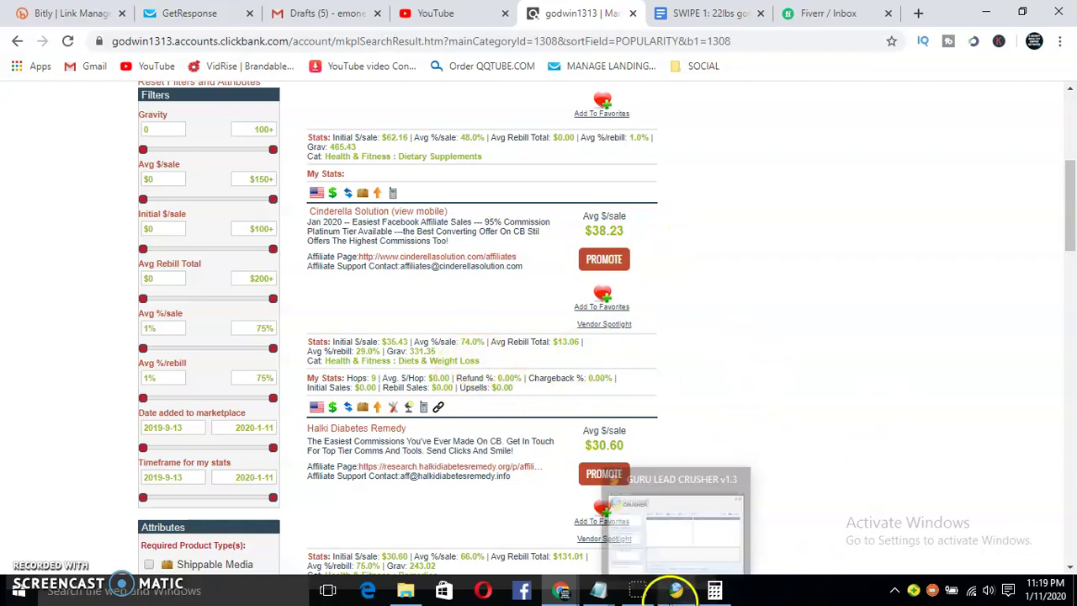
{"action": "left_click", "coordinate": [640, 591]}
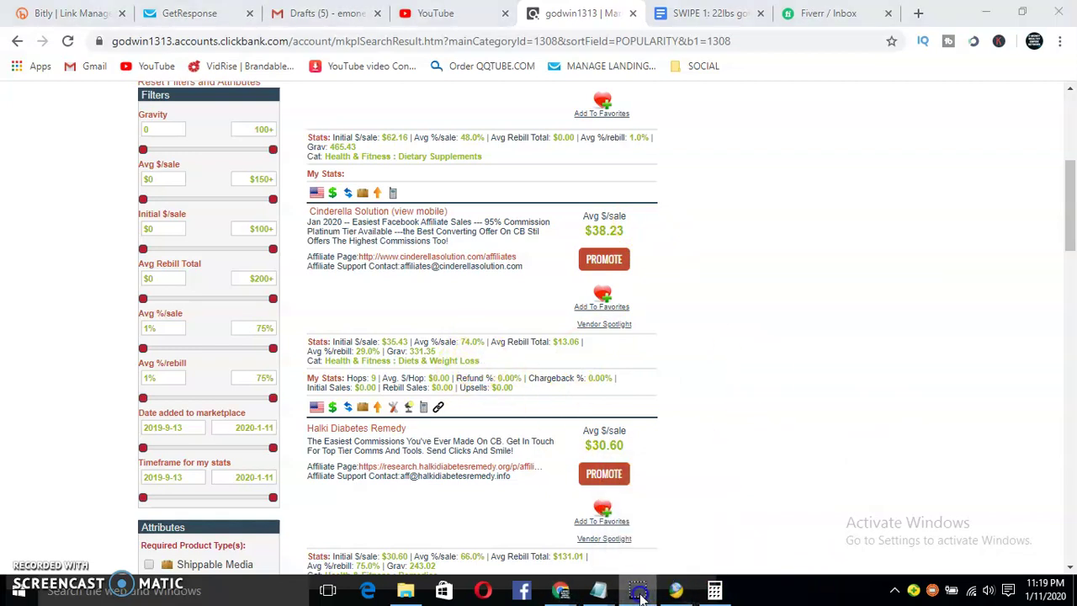
{"action": "scroll", "coordinate": [690, 354], "scroll_direction": "up", "scroll_amount": 2}
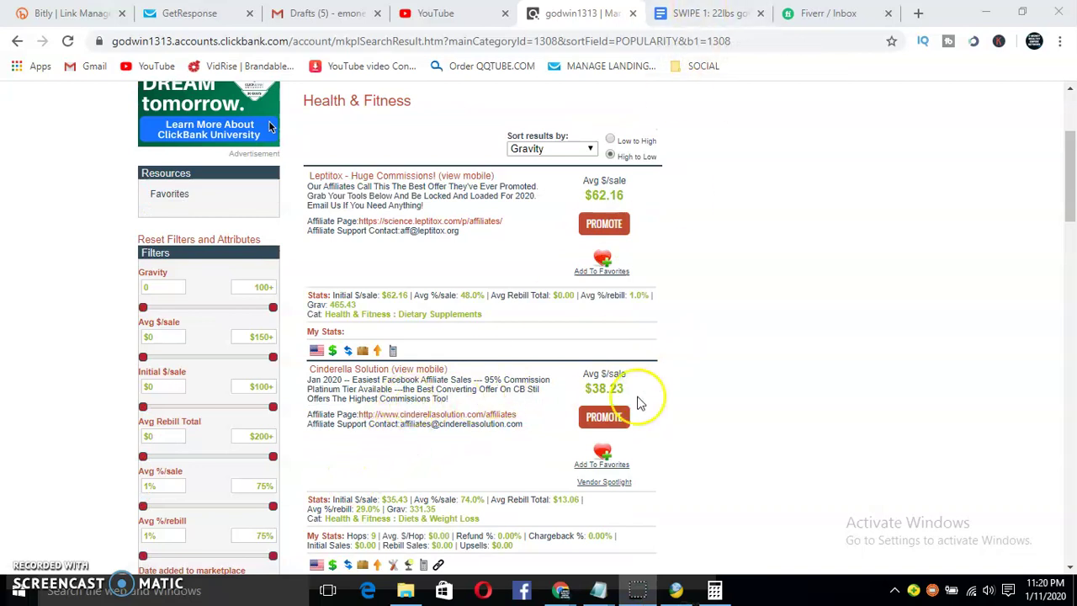
Step: Regenerate Cinderella Solution's HopShield link, copy it, and return to the marketplace window
{"action": "left_click", "coordinate": [602, 417]}
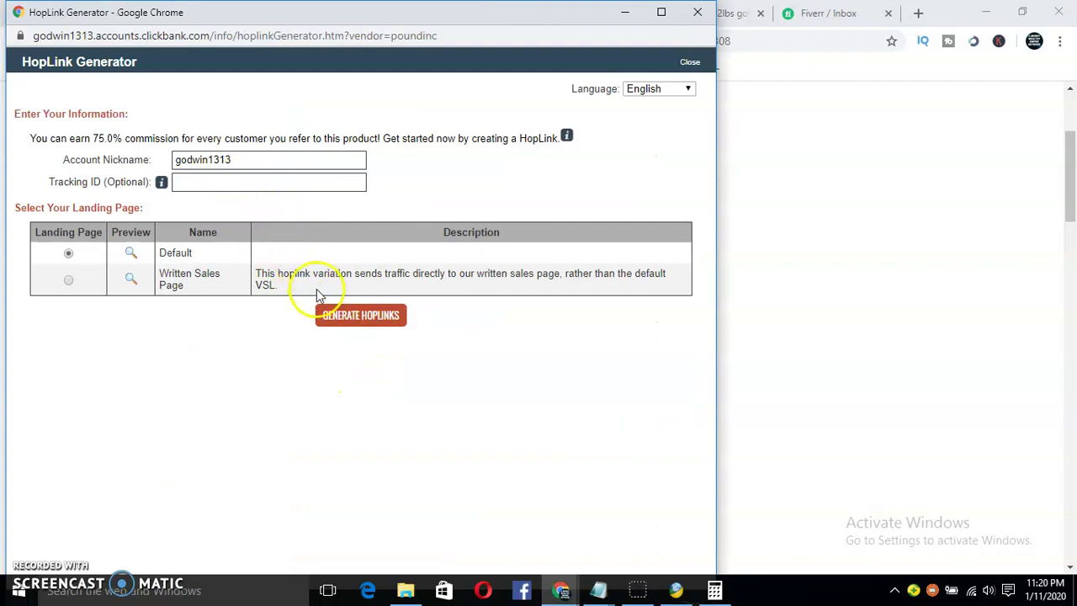
{"action": "left_click", "coordinate": [361, 318]}
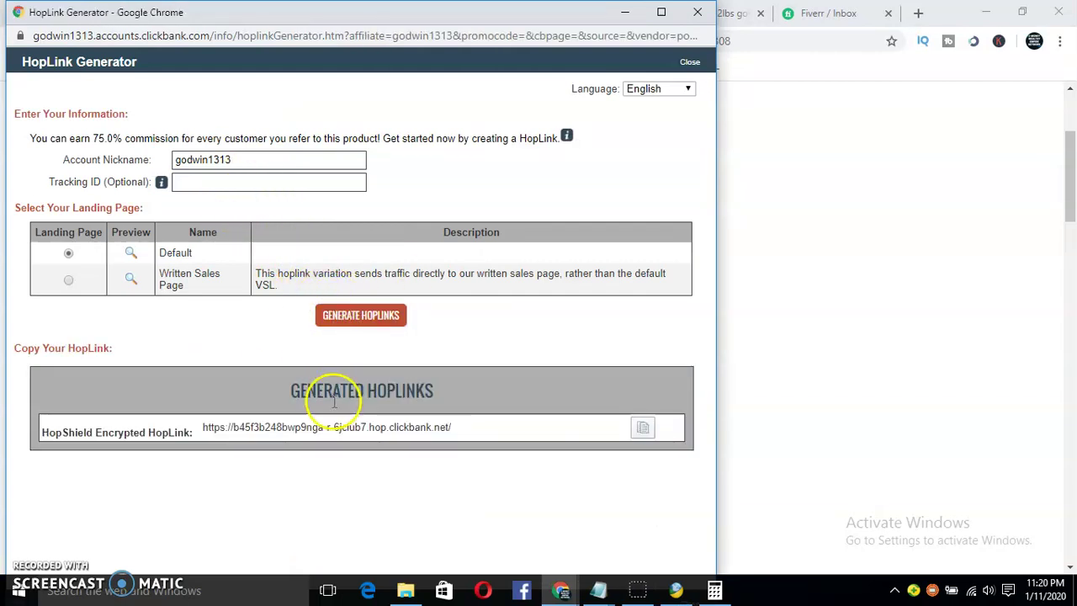
{"action": "left_click_drag", "start_coordinate": [452, 429], "coordinate": [199, 428]}
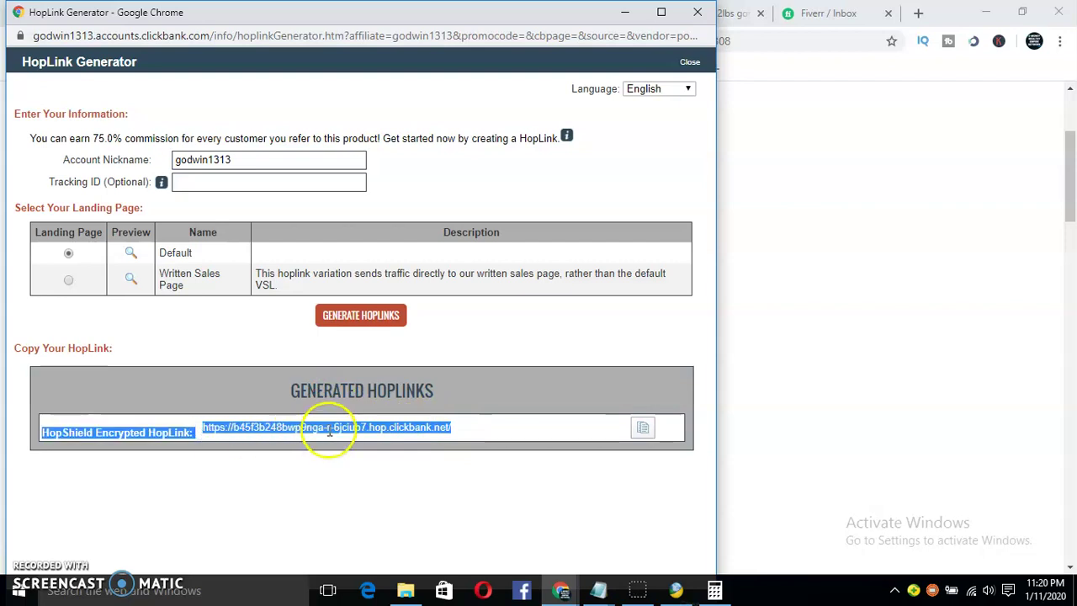
{"action": "left_click", "coordinate": [643, 428]}
{"action": "left_click", "coordinate": [816, 303]}
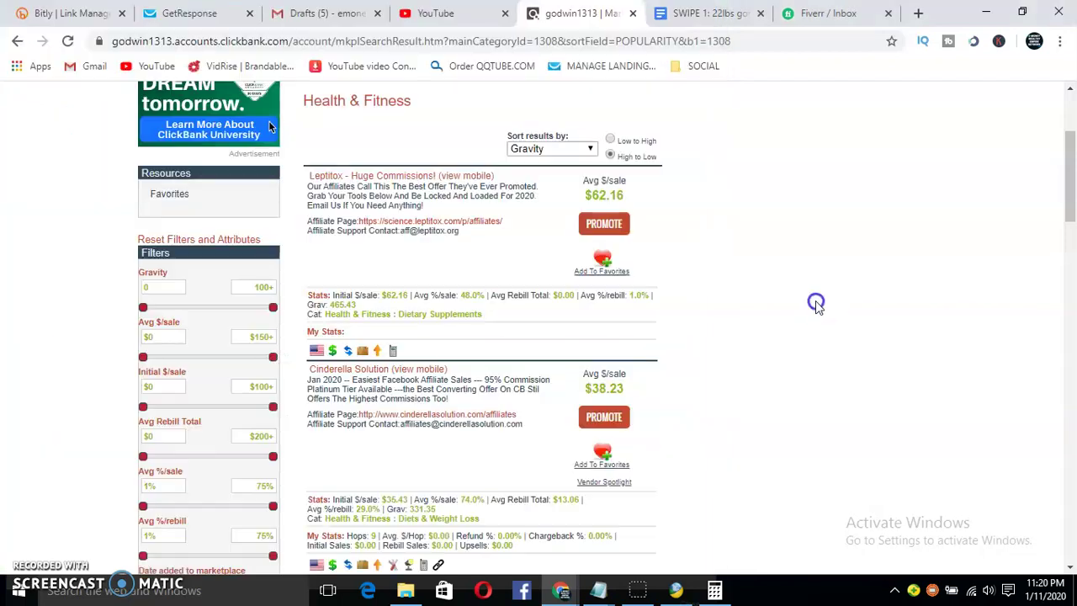
Step: In Guru Lead Crusher, enter keywords cinderella solution, weightloss, how to lose weight, lose weight for women
{"action": "left_click", "coordinate": [674, 592]}
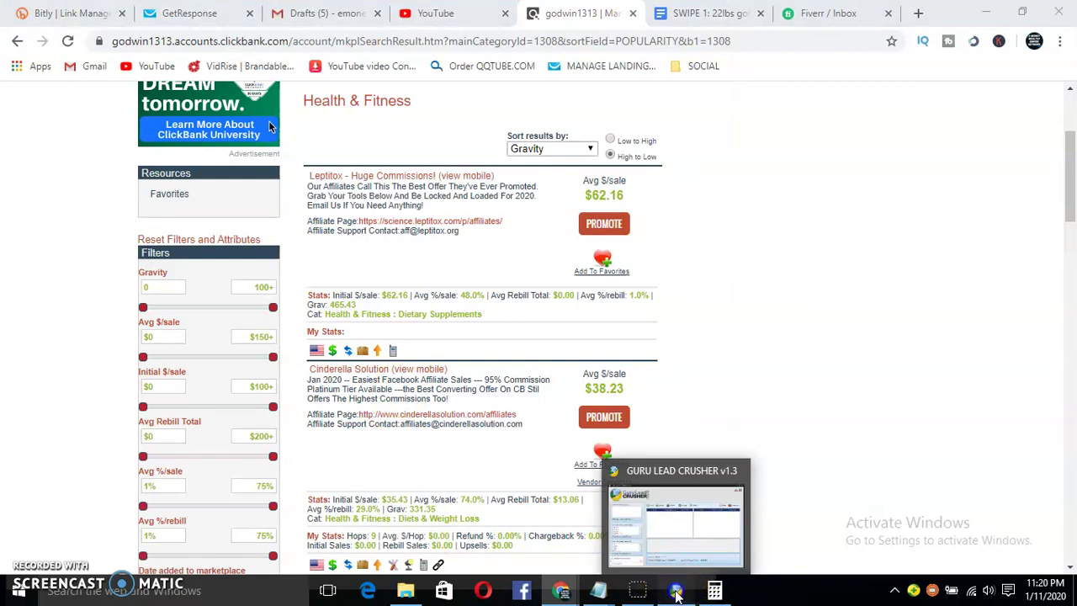
{"action": "right_click", "coordinate": [675, 593]}
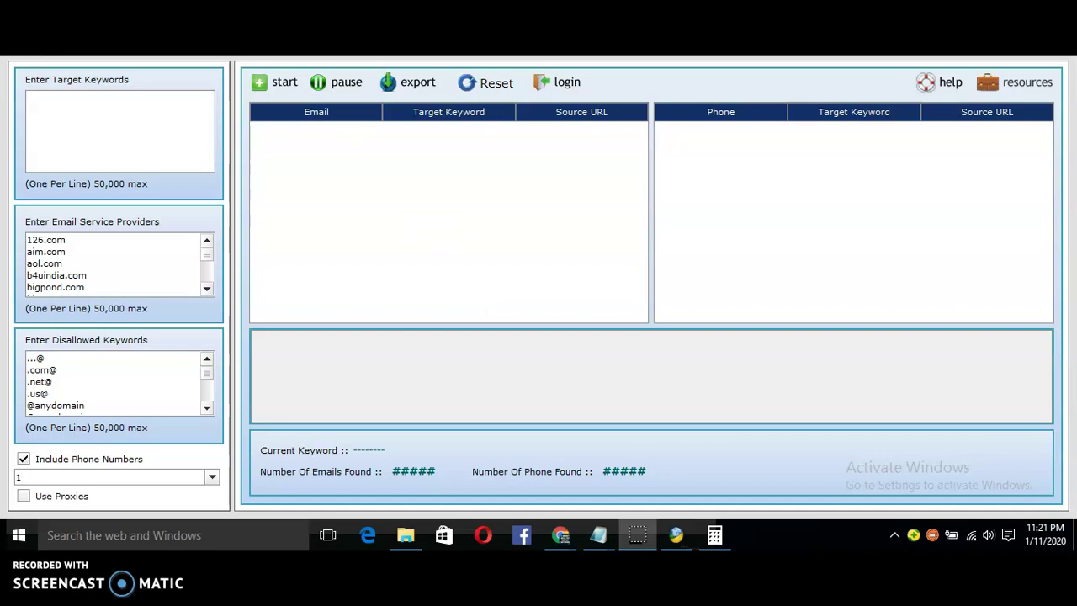
{"action": "left_click", "coordinate": [144, 118]}
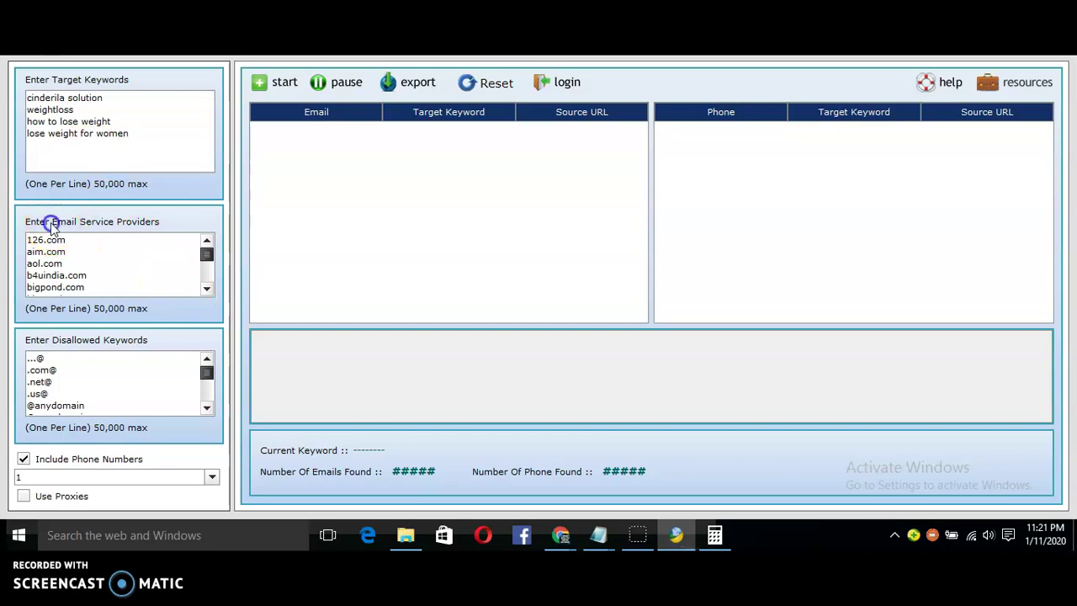
Step: Replace the email providers list with gmail.com, yahoo.com, hotmail.com and aol.com
{"action": "left_click", "coordinate": [114, 246]}
{"action": "key", "text": "Right"}
{"action": "left_click_drag", "start_coordinate": [27, 239], "coordinate": [138, 290]}
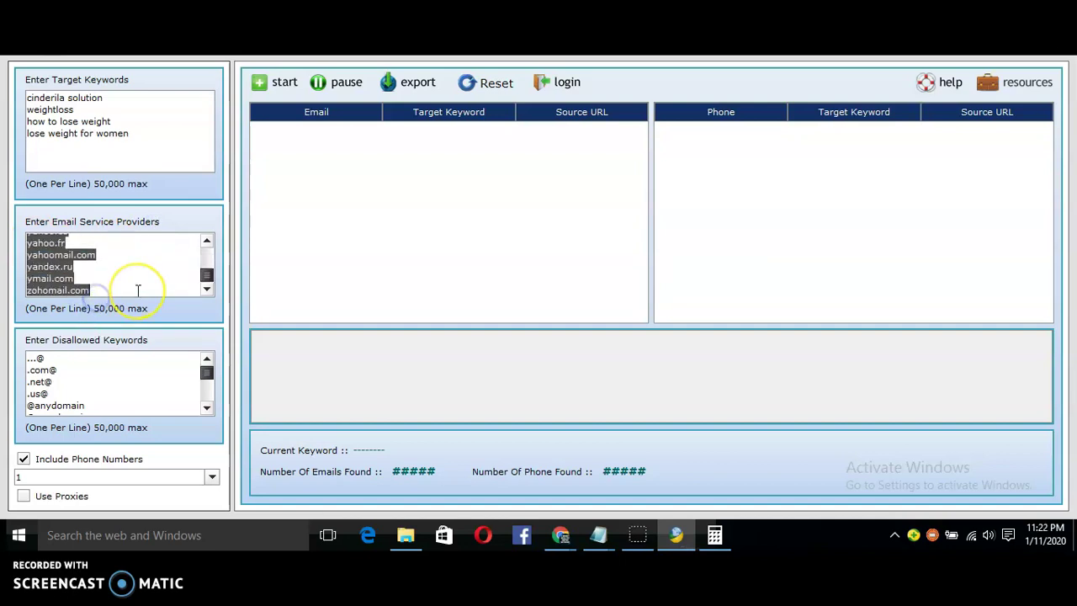
{"action": "type", "text": "1"}
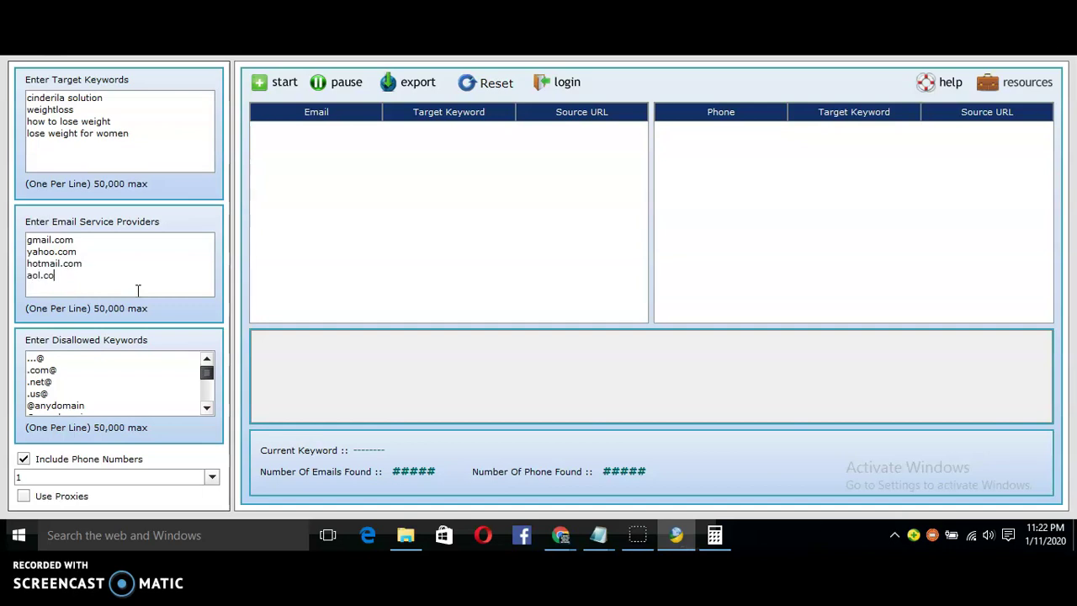
Step: Exclude phone numbers from the scrape and keep the delay at 1
{"action": "left_click", "coordinate": [23, 461]}
{"action": "left_click", "coordinate": [23, 460]}
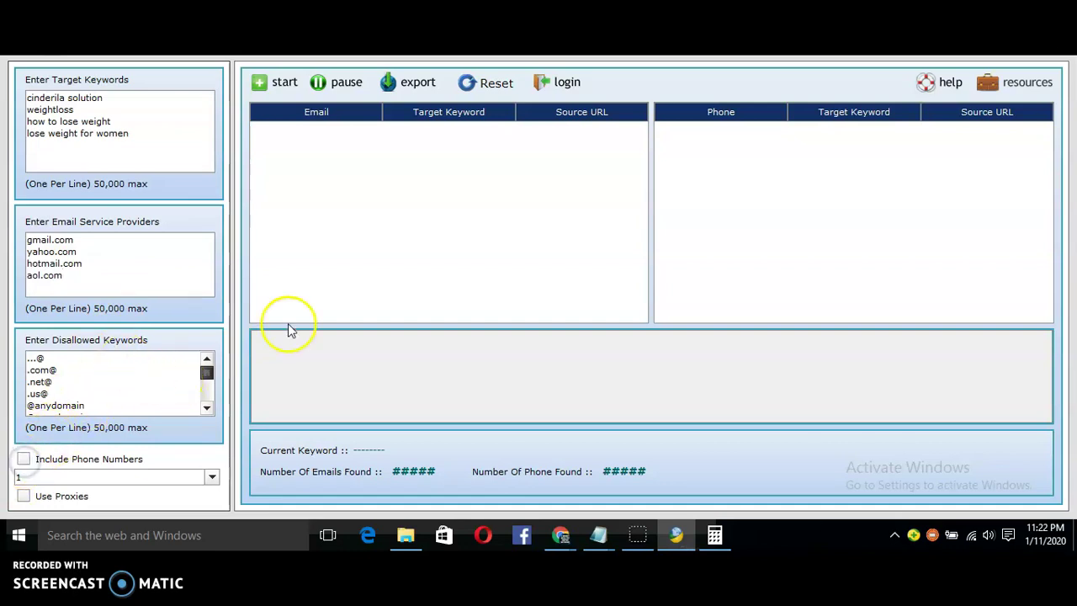
{"action": "left_click", "coordinate": [84, 480]}
{"action": "left_click", "coordinate": [59, 383]}
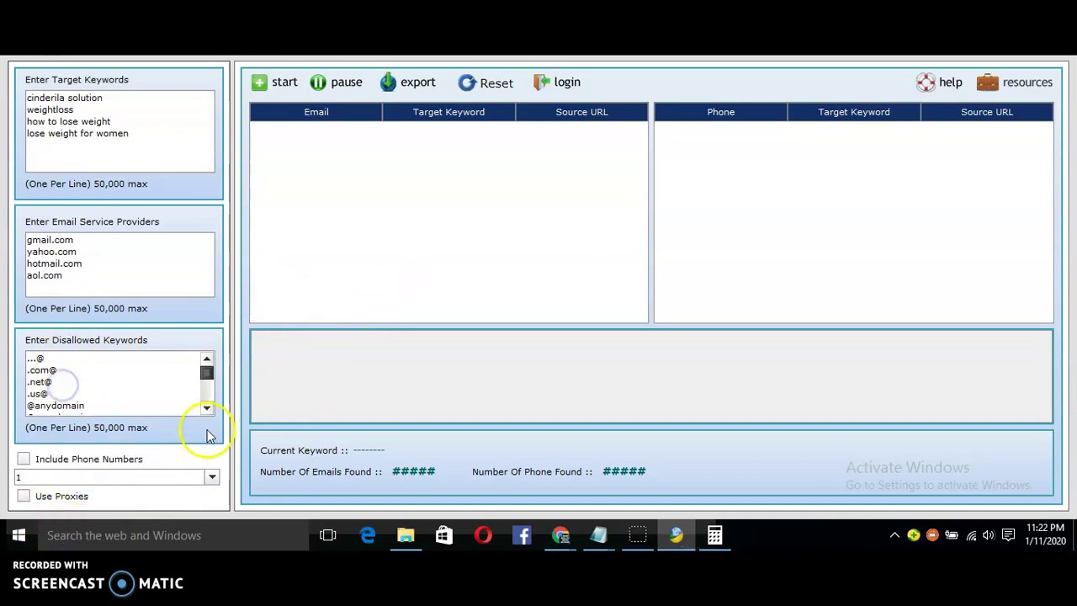
Step: Start the email scrape and watch it collect 13 emails for the weight-loss keywords
{"action": "left_click", "coordinate": [277, 85]}
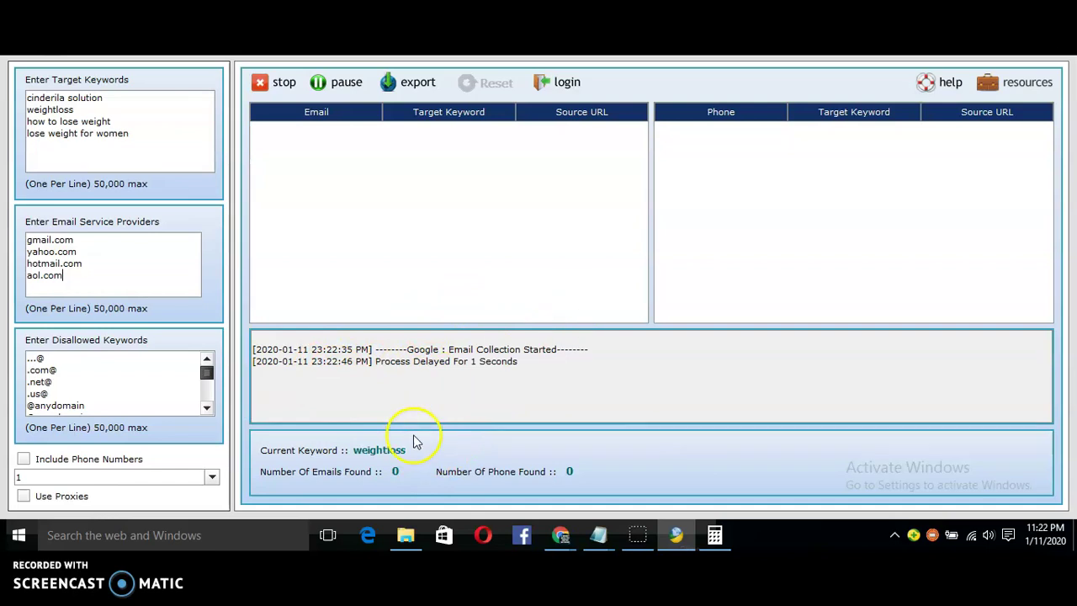
{"action": "left_click", "coordinate": [260, 453]}
{"action": "left_click_drag", "start_coordinate": [260, 452], "coordinate": [410, 449]}
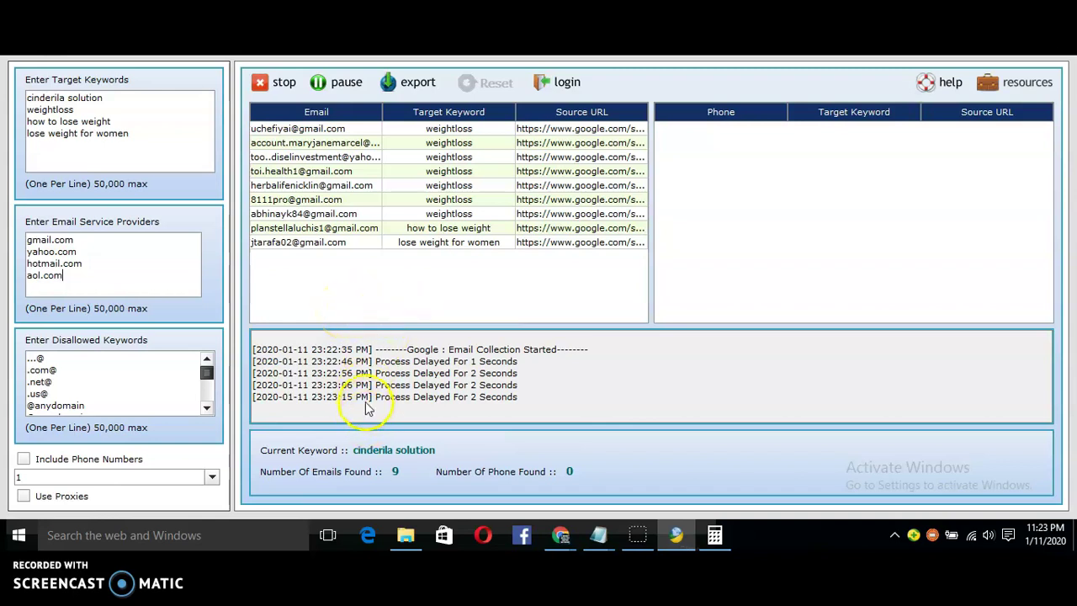
{"action": "left_click", "coordinate": [397, 476]}
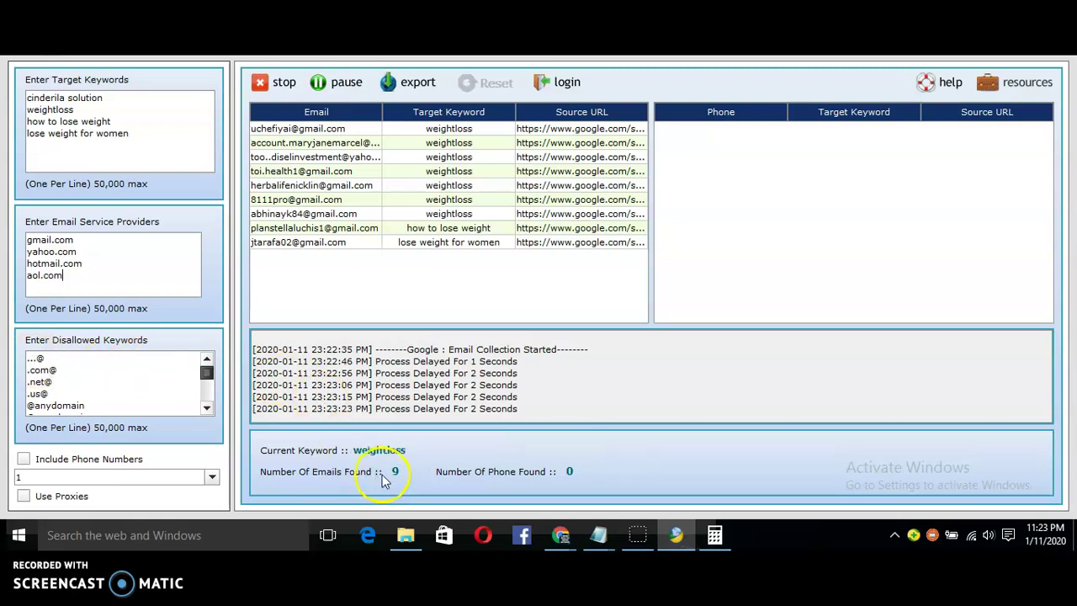
{"action": "left_click", "coordinate": [397, 475]}
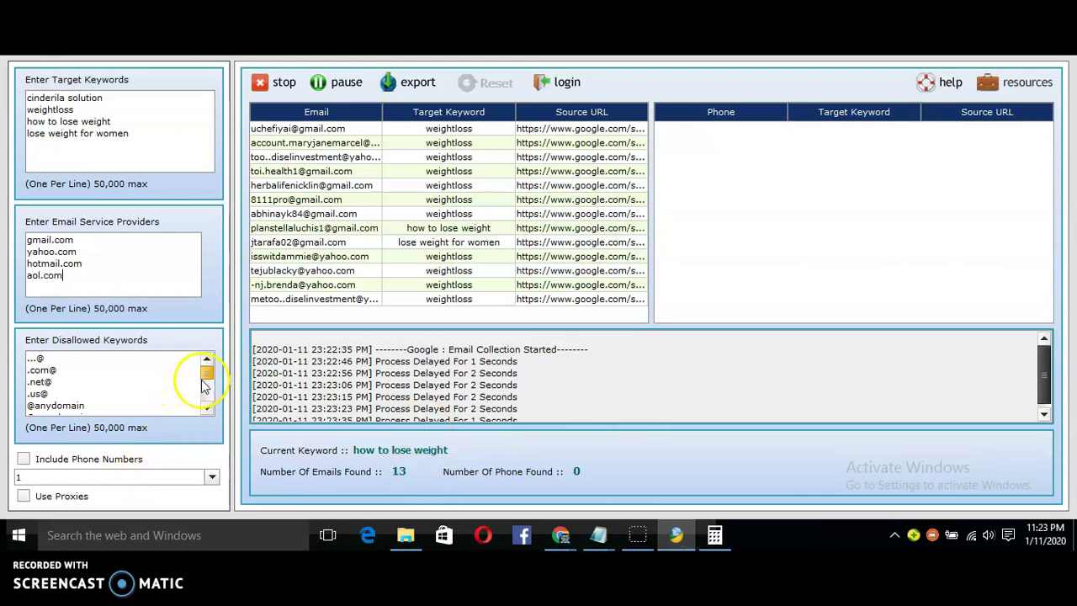
Step: Scroll the Disallowed Keywords list and results table to review the 28 found addresses
{"action": "left_click_drag", "start_coordinate": [207, 378], "coordinate": [208, 404]}
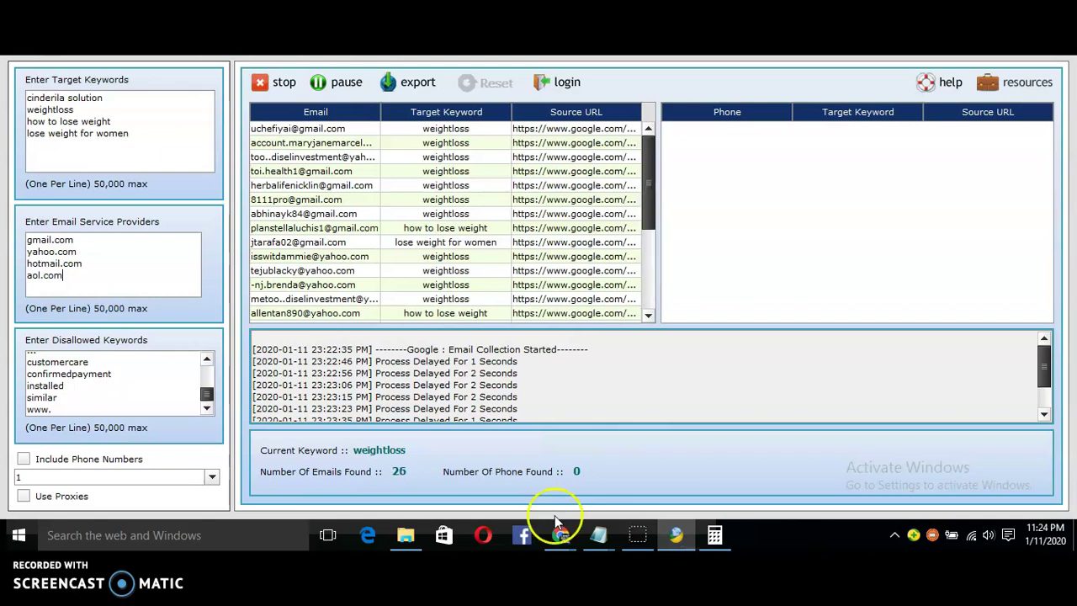
{"action": "left_click", "coordinate": [378, 470]}
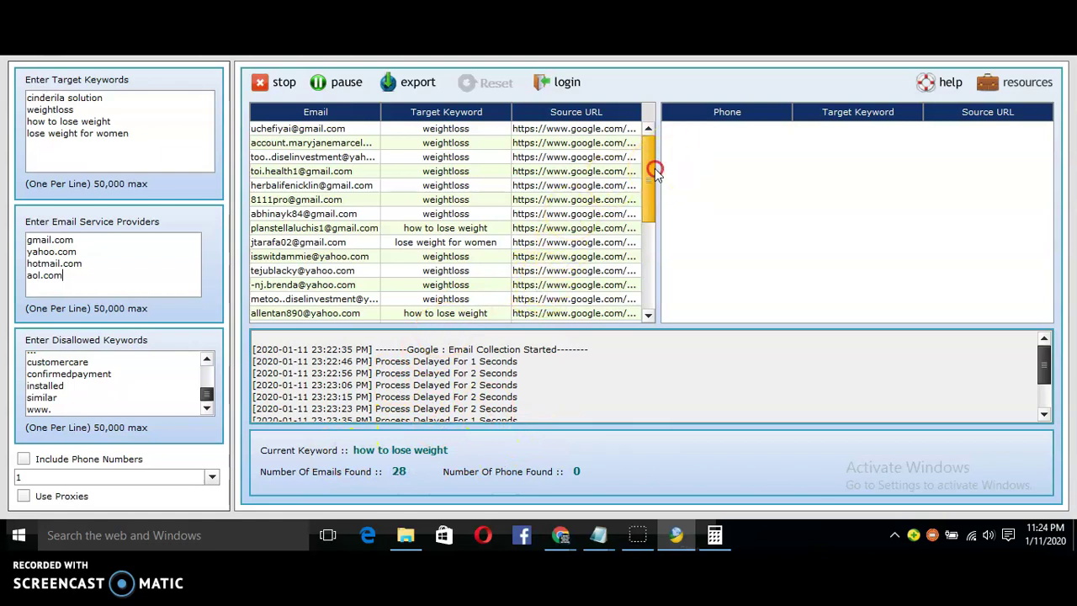
{"action": "left_click_drag", "start_coordinate": [642, 188], "coordinate": [645, 306]}
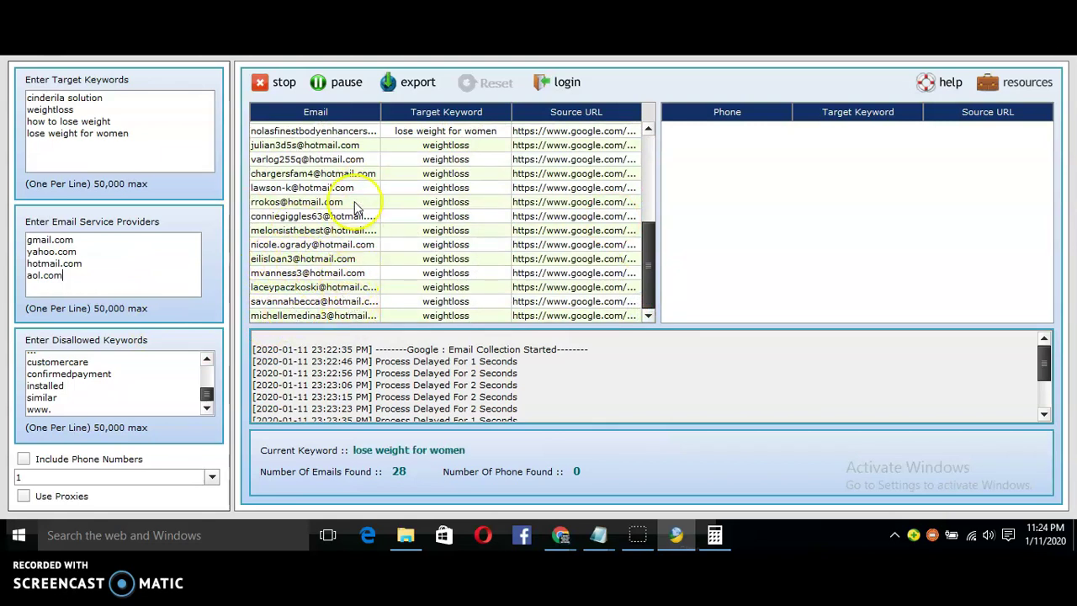
{"action": "scroll", "coordinate": [354, 207], "scroll_direction": "up", "scroll_amount": 5}
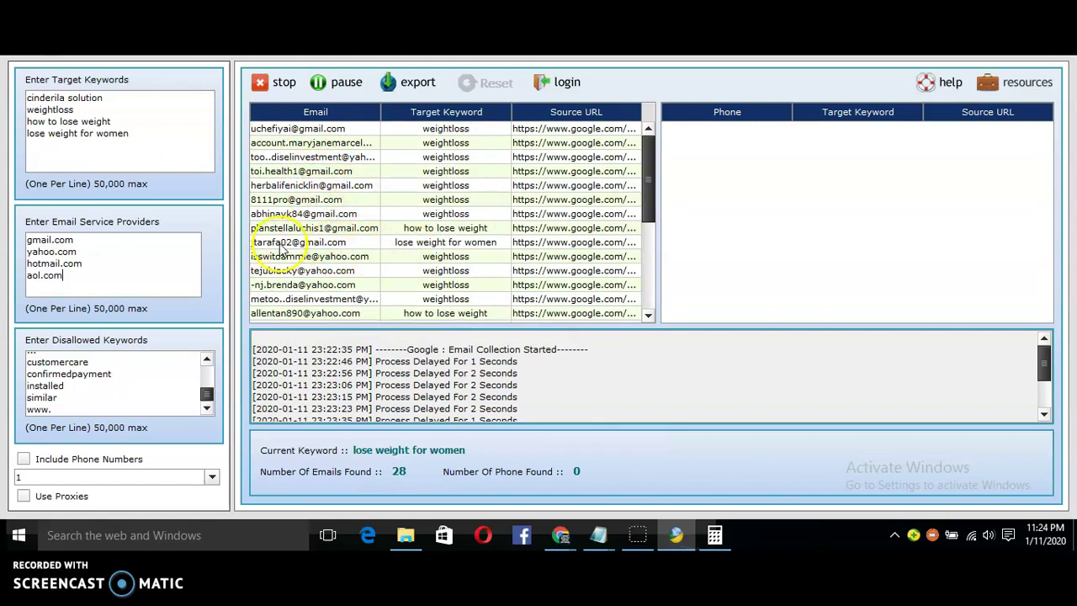
{"action": "mouse_move", "coordinate": [646, 174]}
{"action": "left_mouse_down"}
{"action": "mouse_move", "coordinate": [638, 286]}
{"action": "mouse_move", "coordinate": [652, 181]}
{"action": "left_mouse_up"}
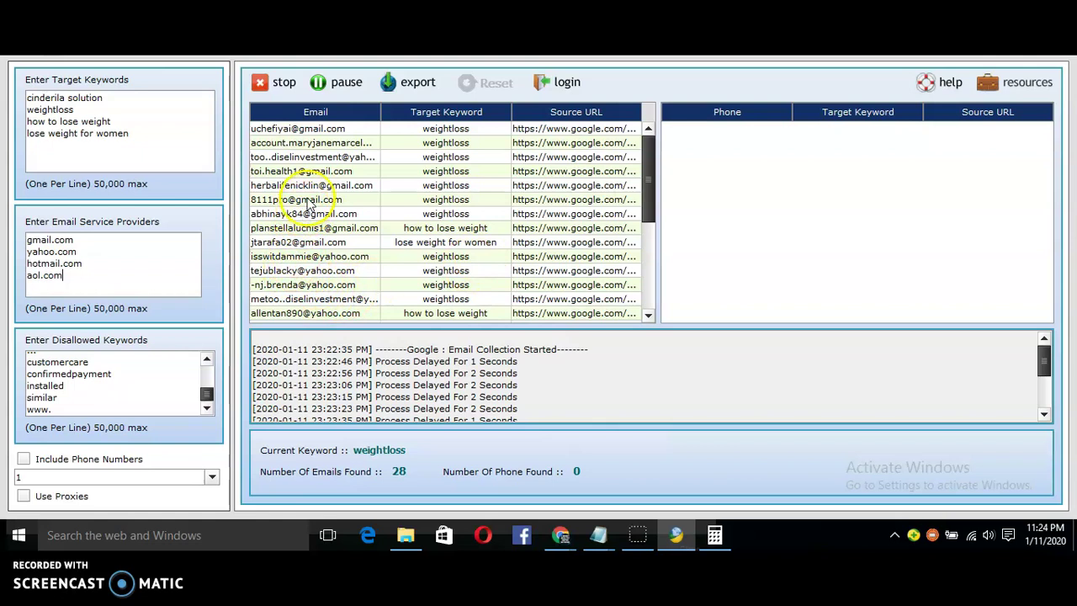
Step: Export the found emails to Documents as the CSV 'weightloss emails' and dismiss the confirmation
{"action": "left_click", "coordinate": [404, 88]}
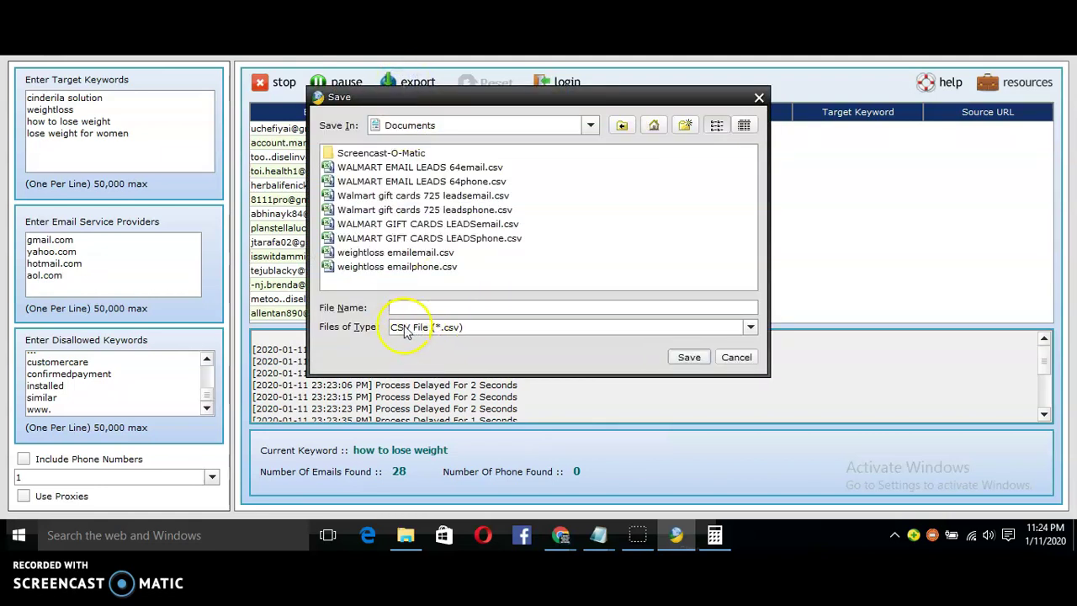
{"action": "left_click", "coordinate": [441, 305]}
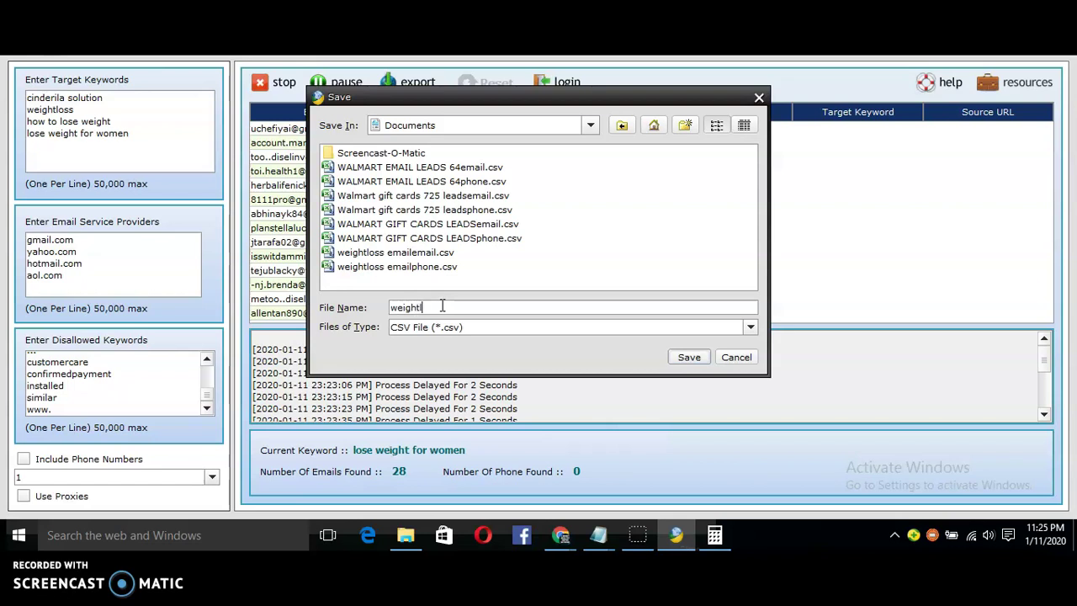
{"action": "type", "text": "weightloss emails"}
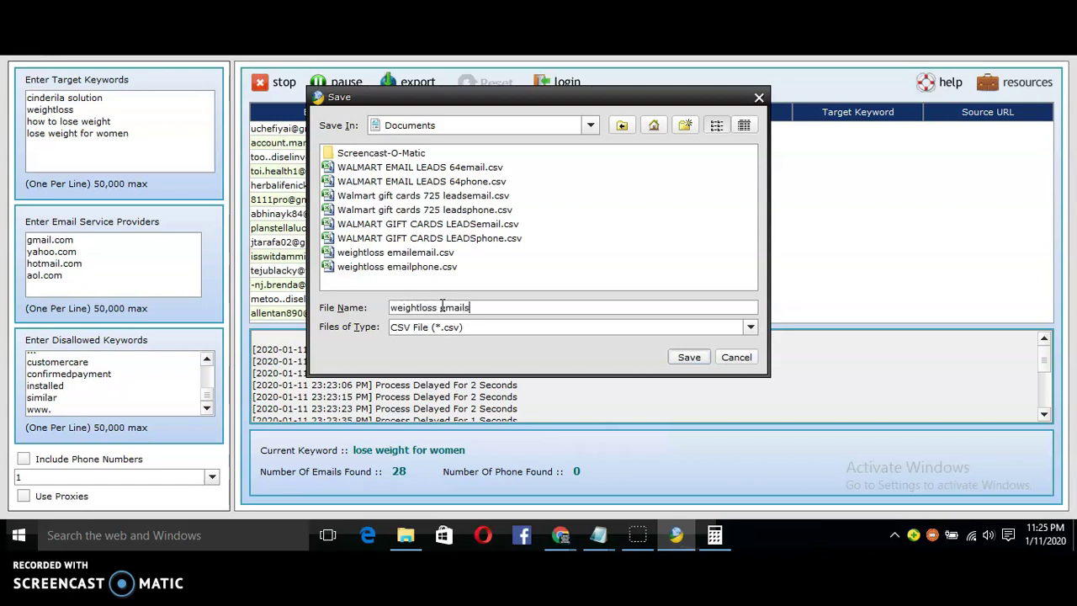
{"action": "left_click", "coordinate": [690, 357]}
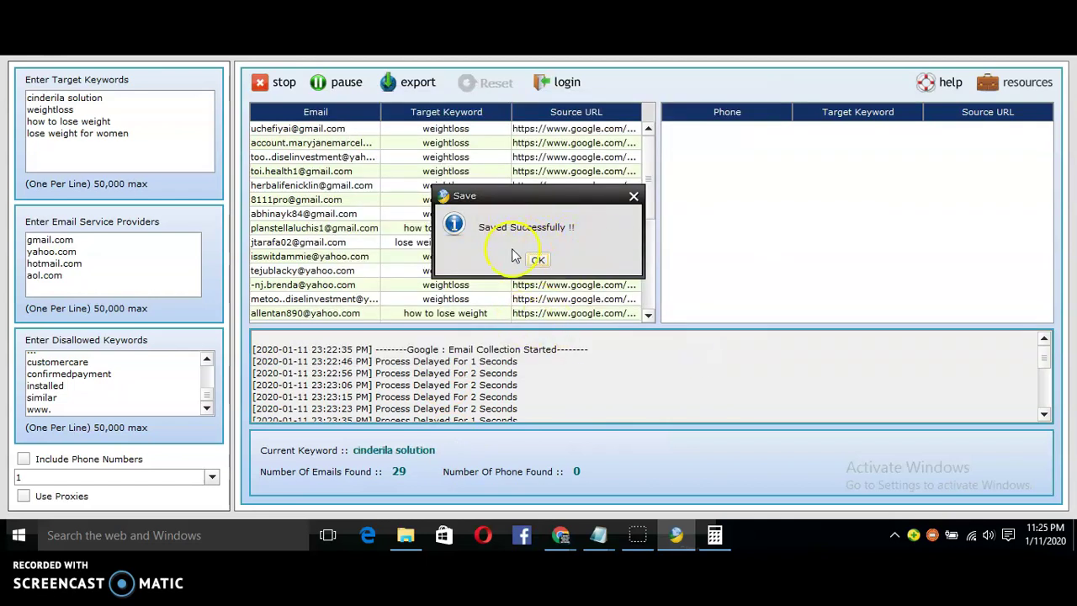
{"action": "left_click", "coordinate": [536, 261]}
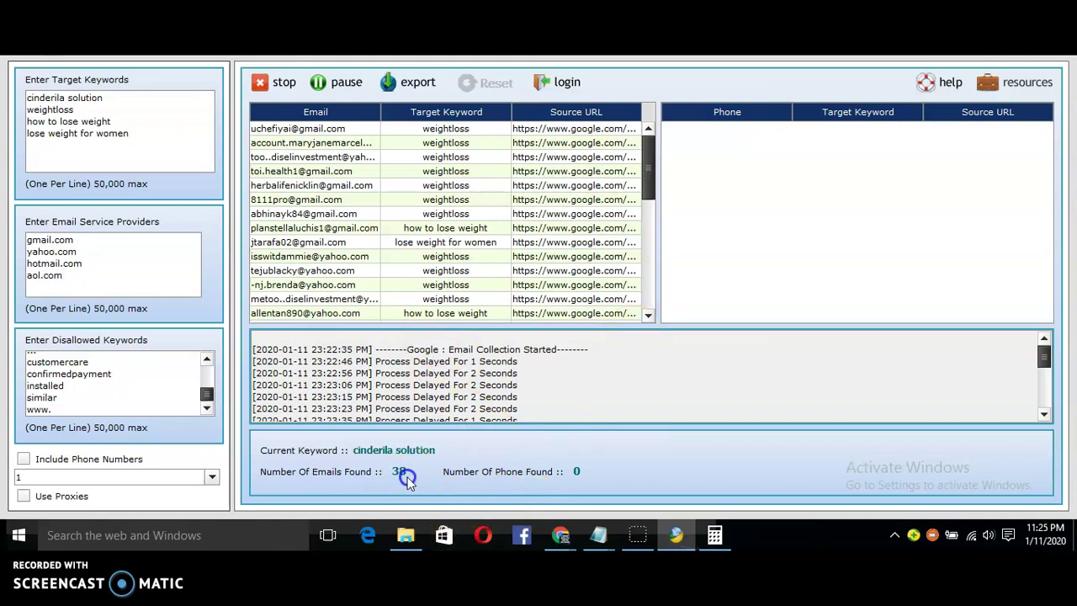
{"action": "left_click", "coordinate": [419, 179]}
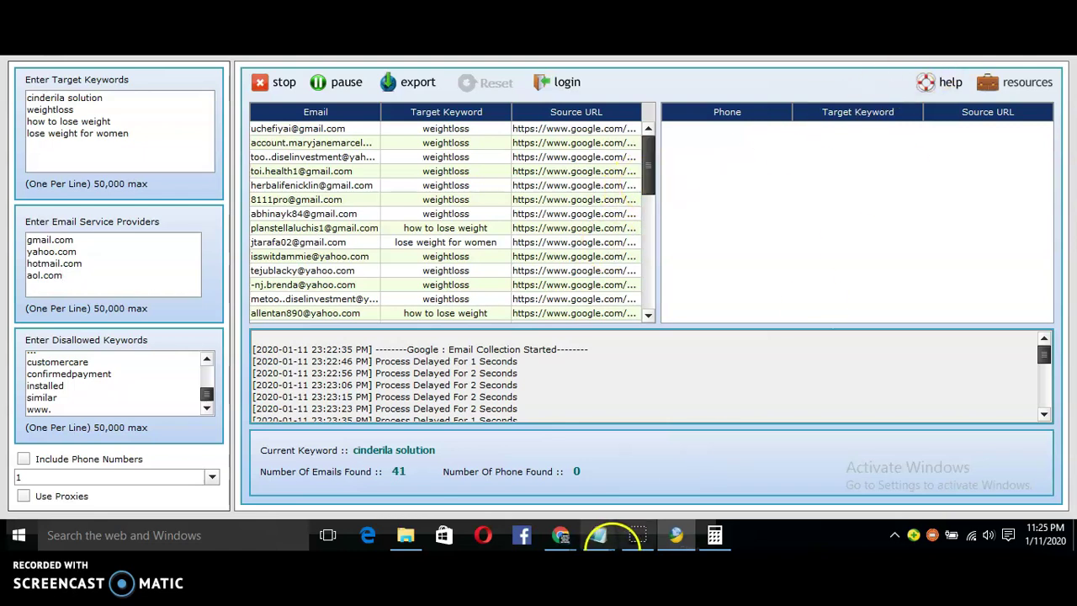
{"action": "mouse_move", "coordinate": [642, 534]}
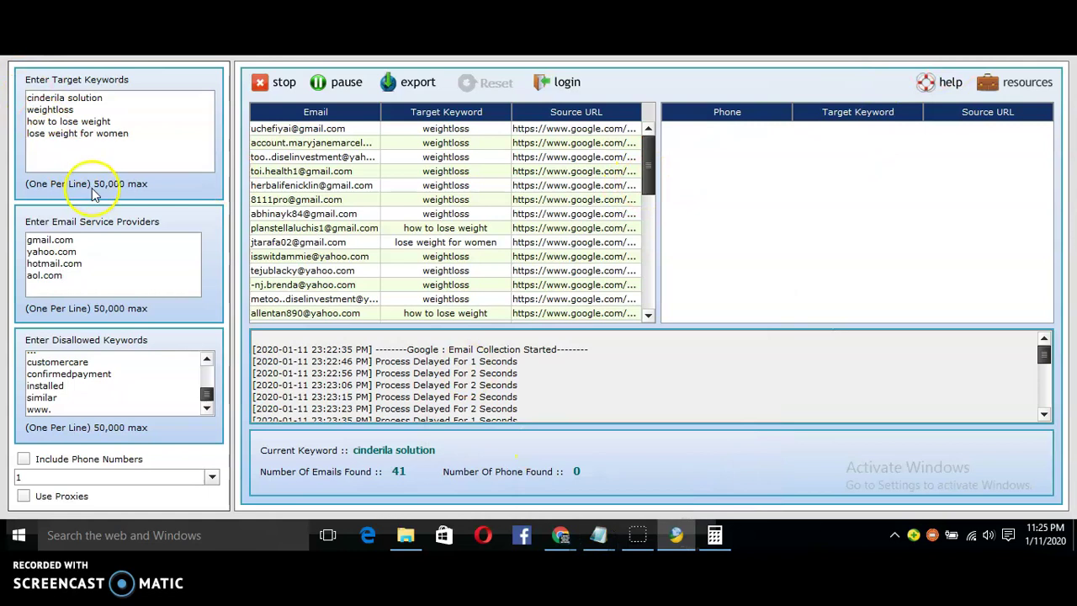
{"action": "left_click", "coordinate": [64, 277]}
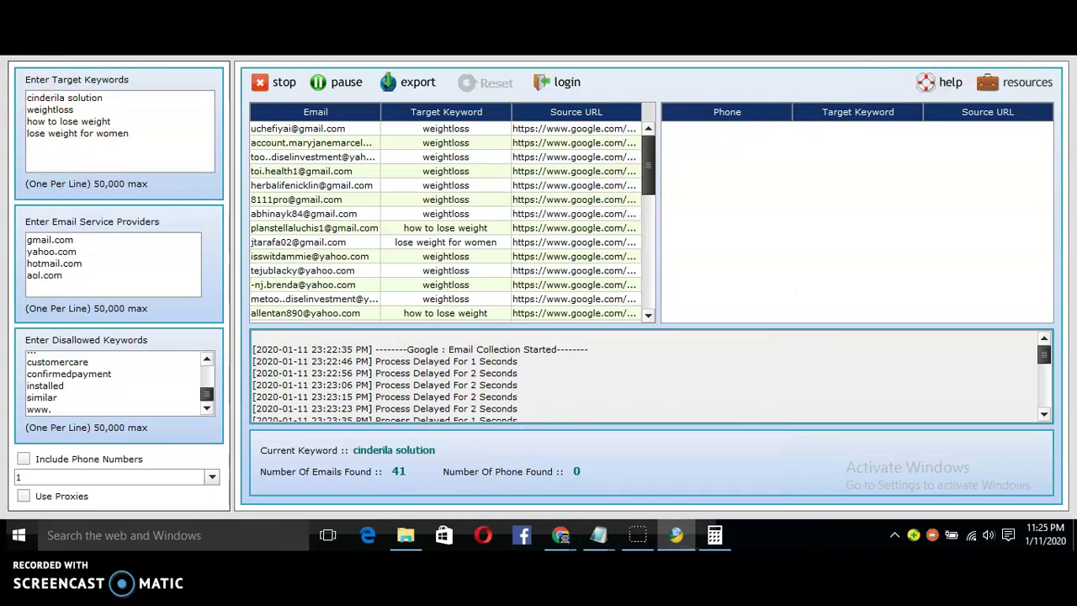